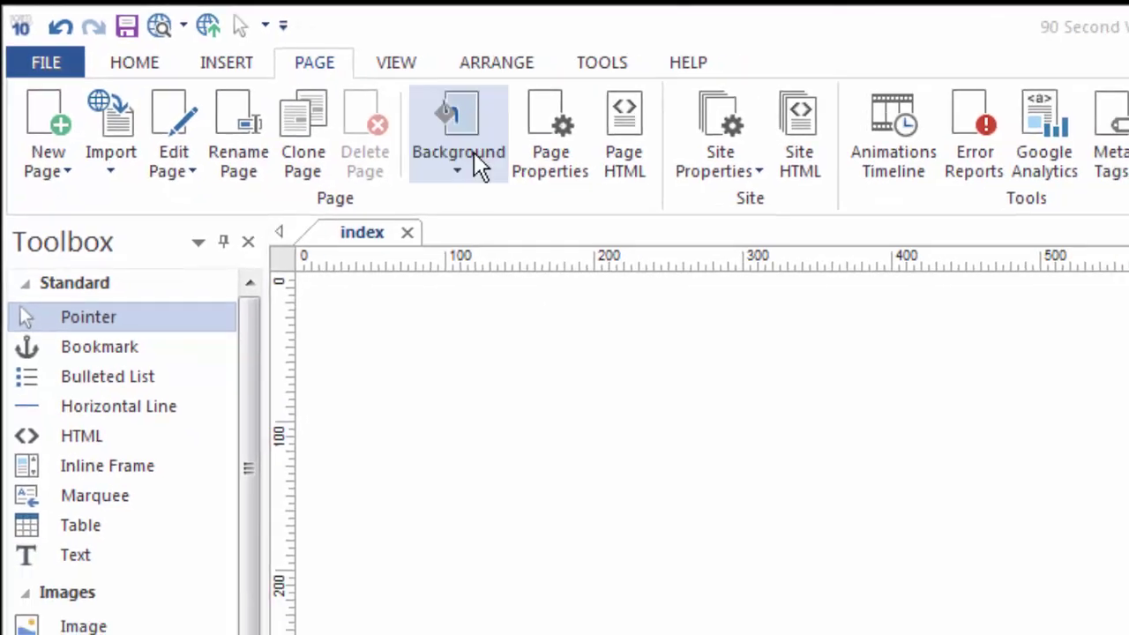
- Switch the page background to Dark Violet, then back to the White swatch
click(418, 117)
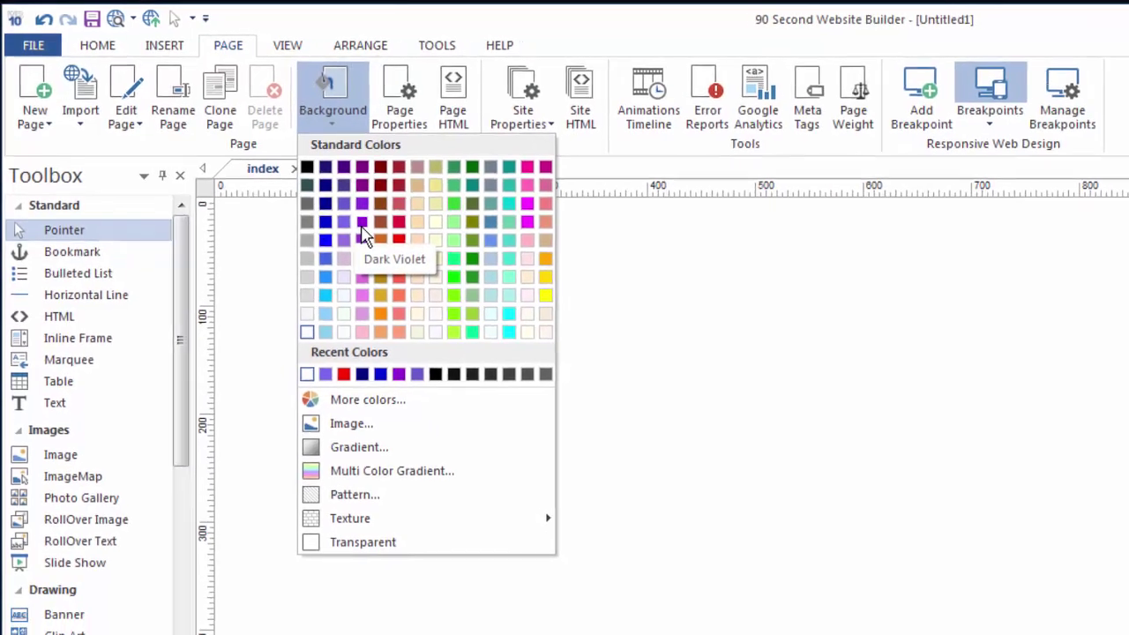
click(362, 224)
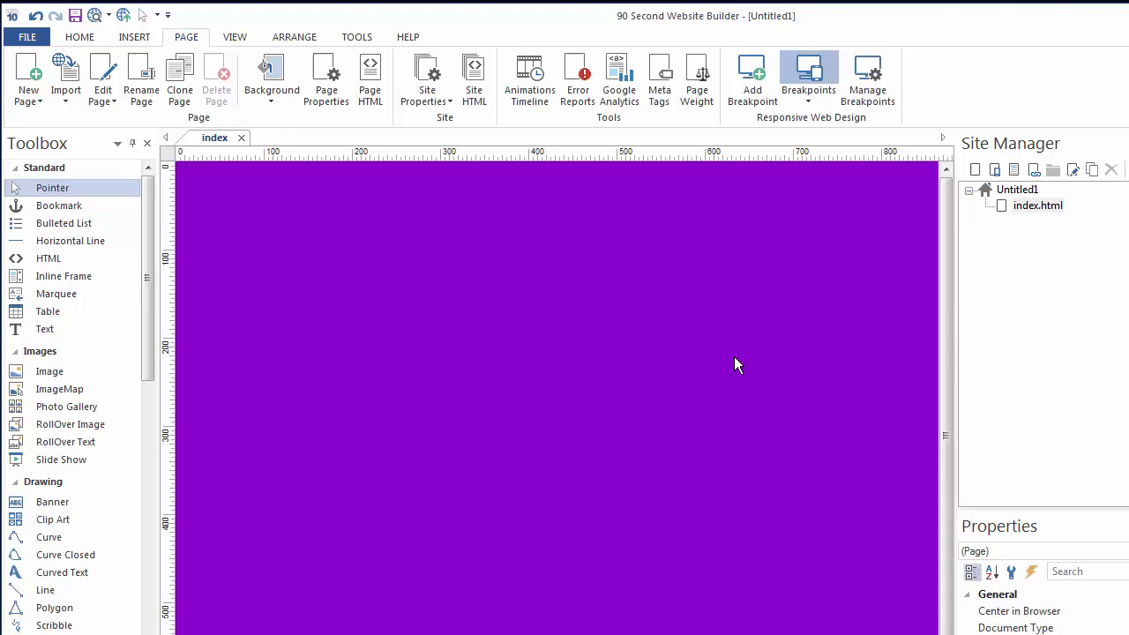
click(267, 83)
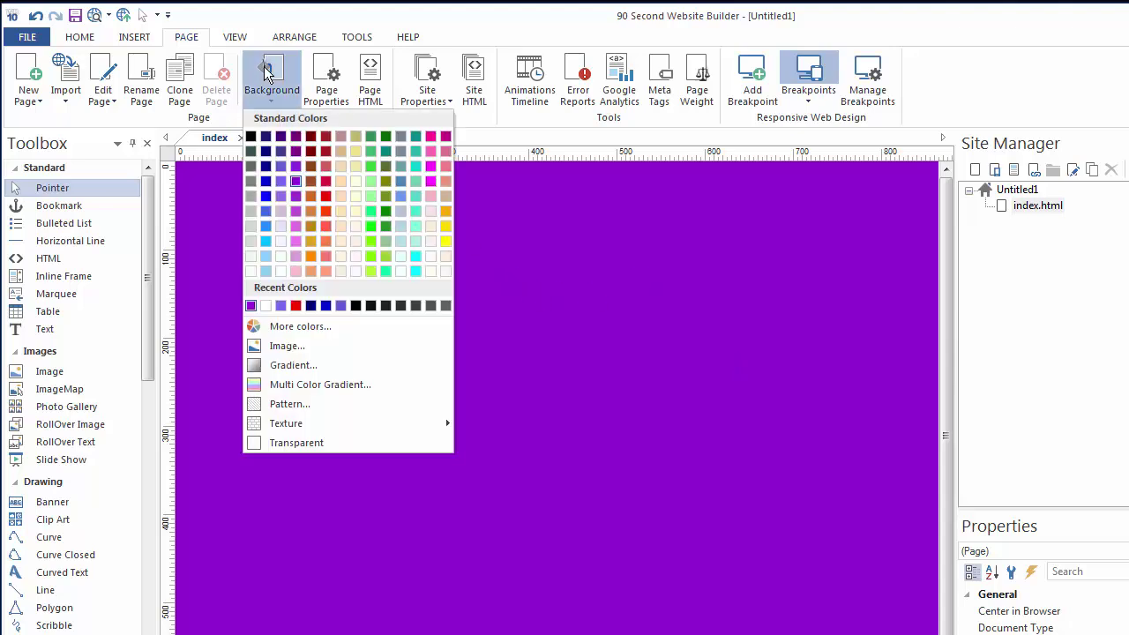
click(250, 272)
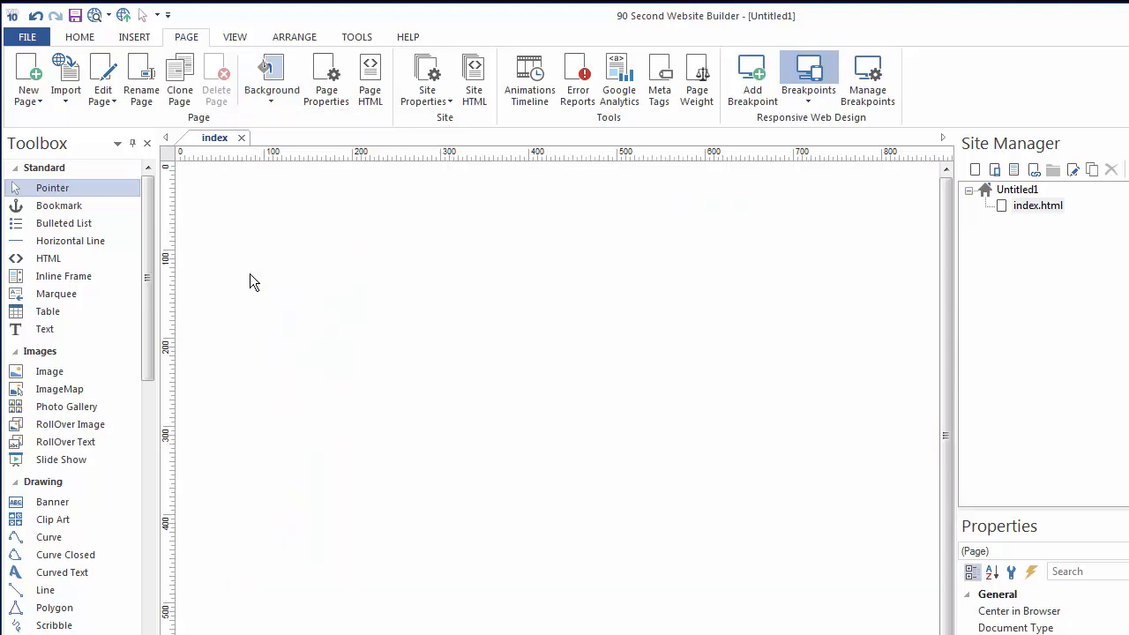
- Apply a horizontal red-to-blue gradient background, with blue as the first gradient colour
click(278, 74)
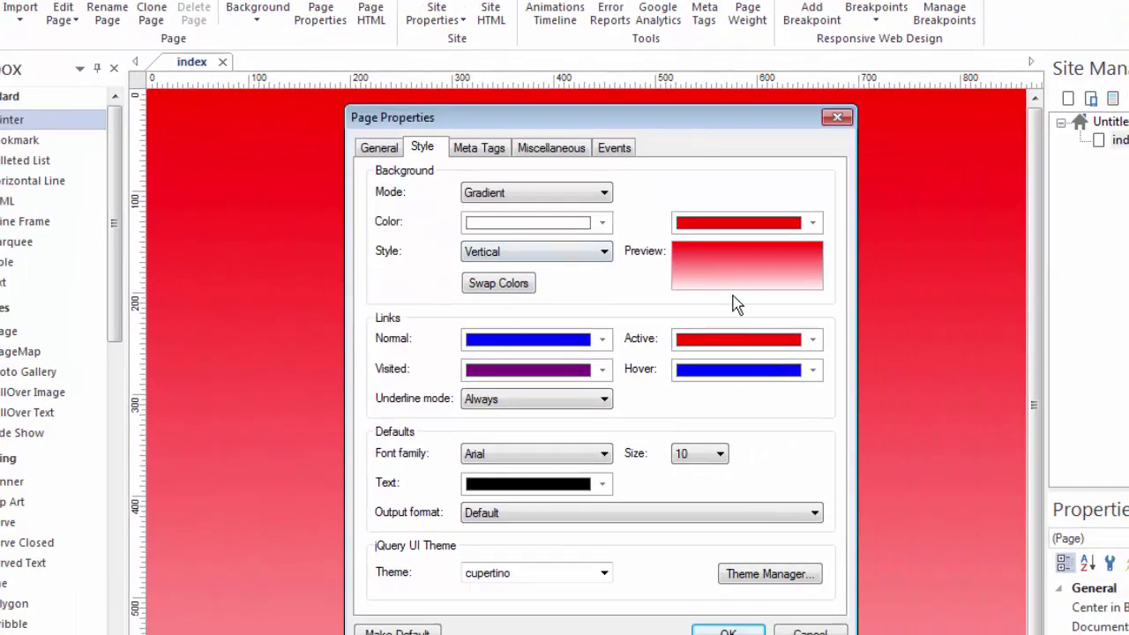
click(599, 225)
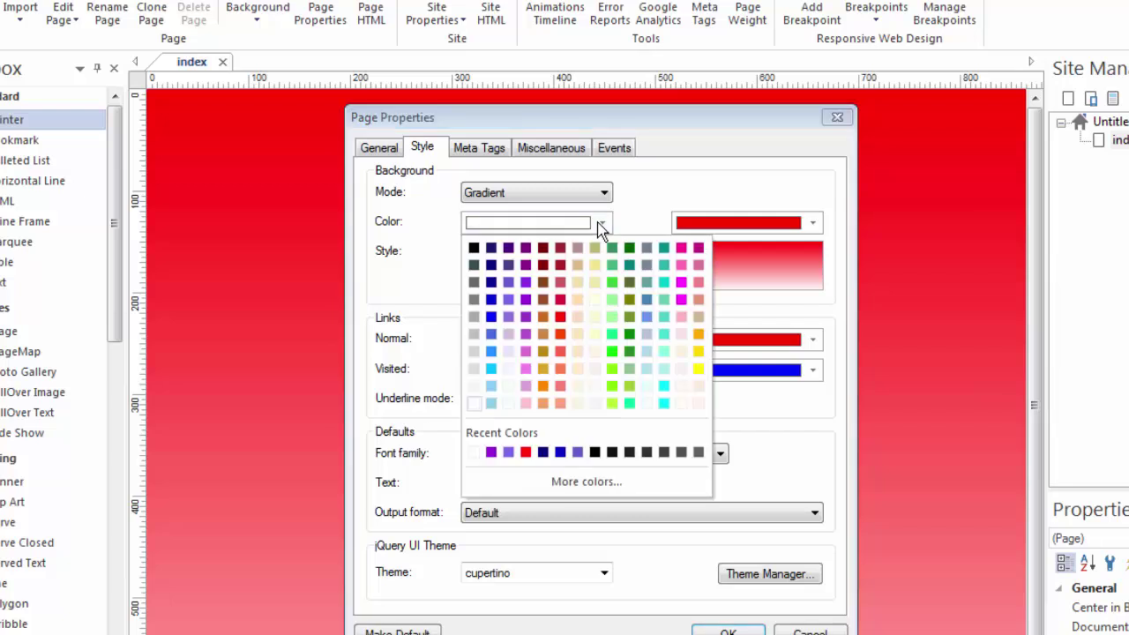
click(491, 306)
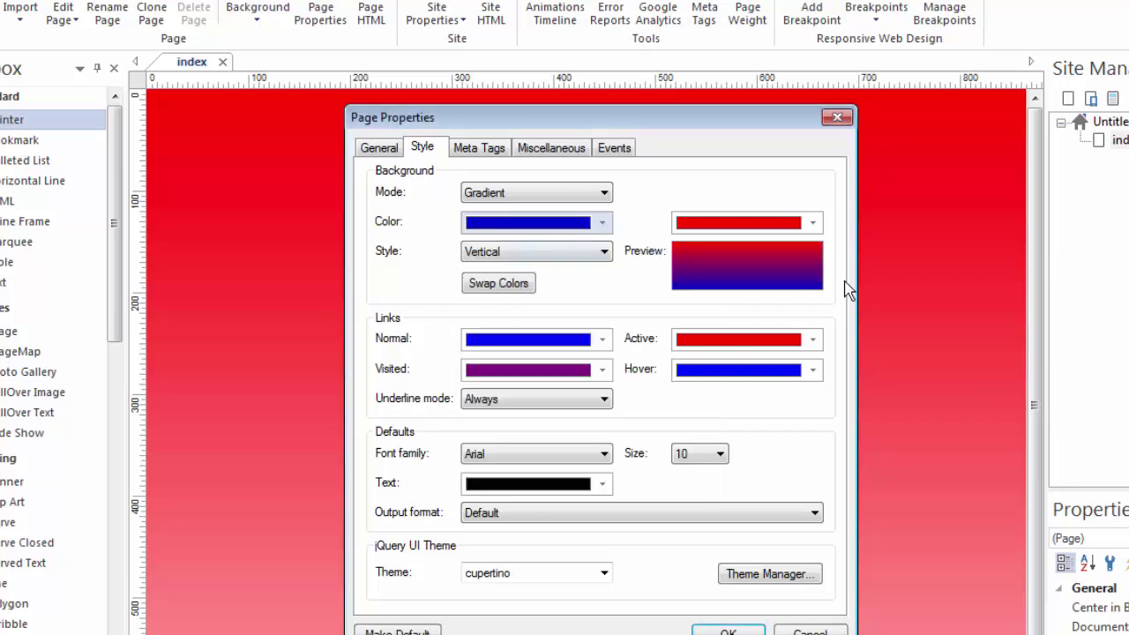
click(604, 254)
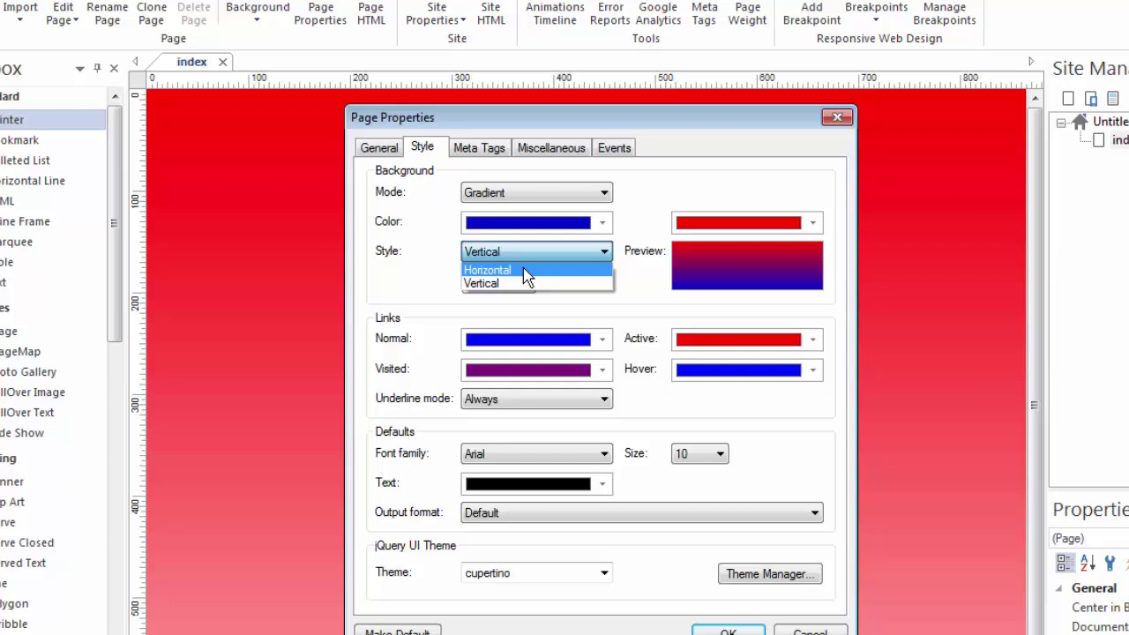
click(524, 266)
click(728, 631)
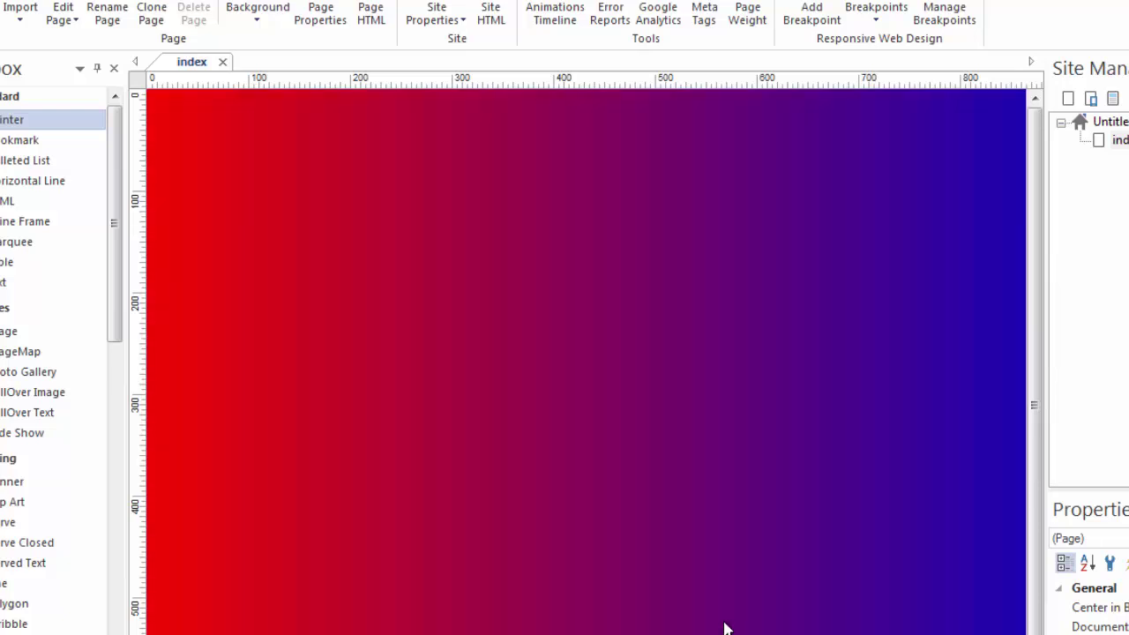
- Apply the water-drop texture as page background, then reset it to plain white
click(258, 10)
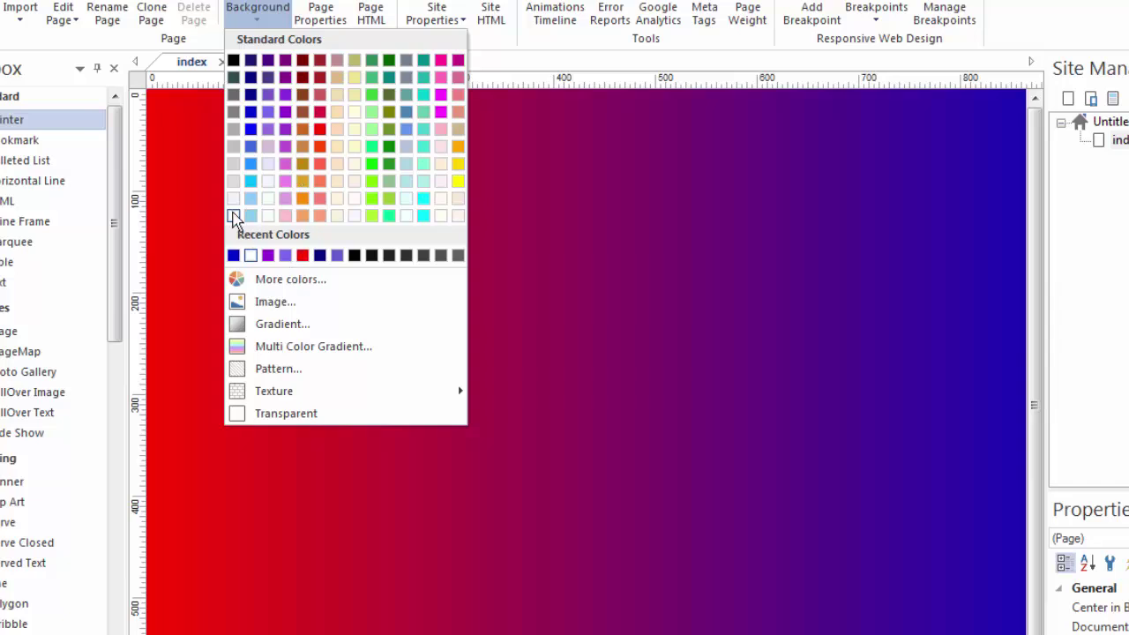
click(232, 215)
click(261, 10)
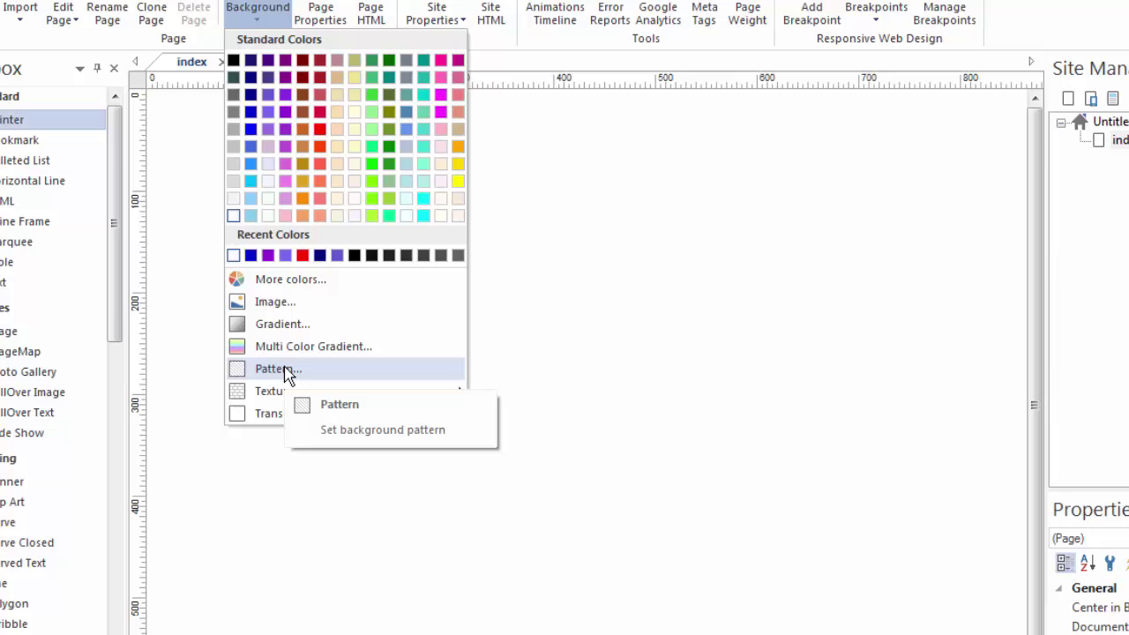
mouse_move(276, 397)
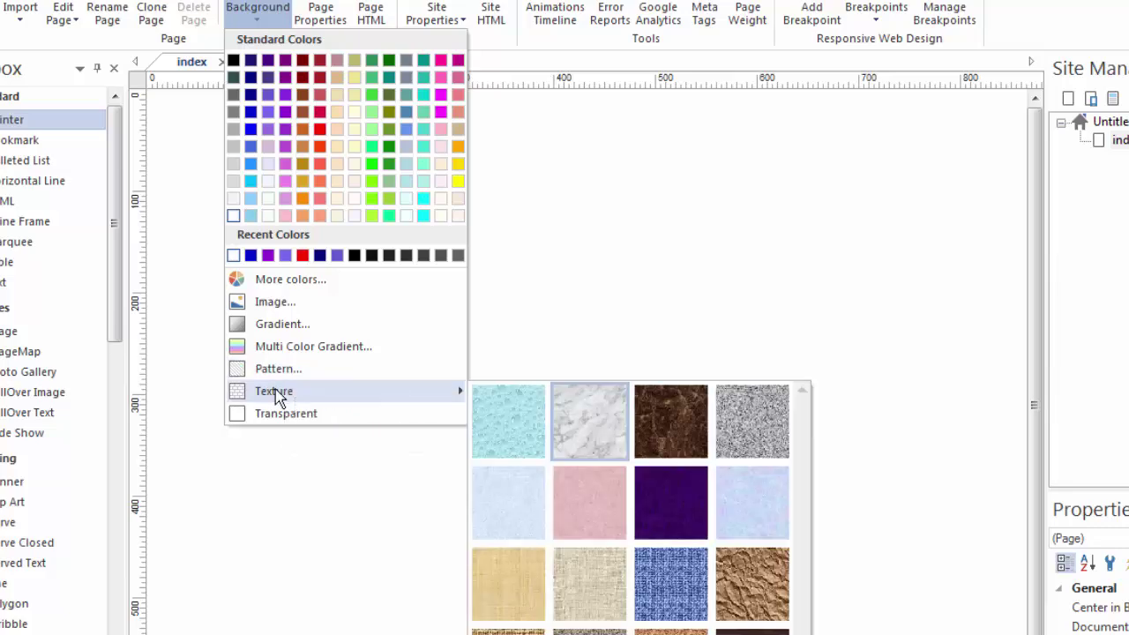
click(514, 419)
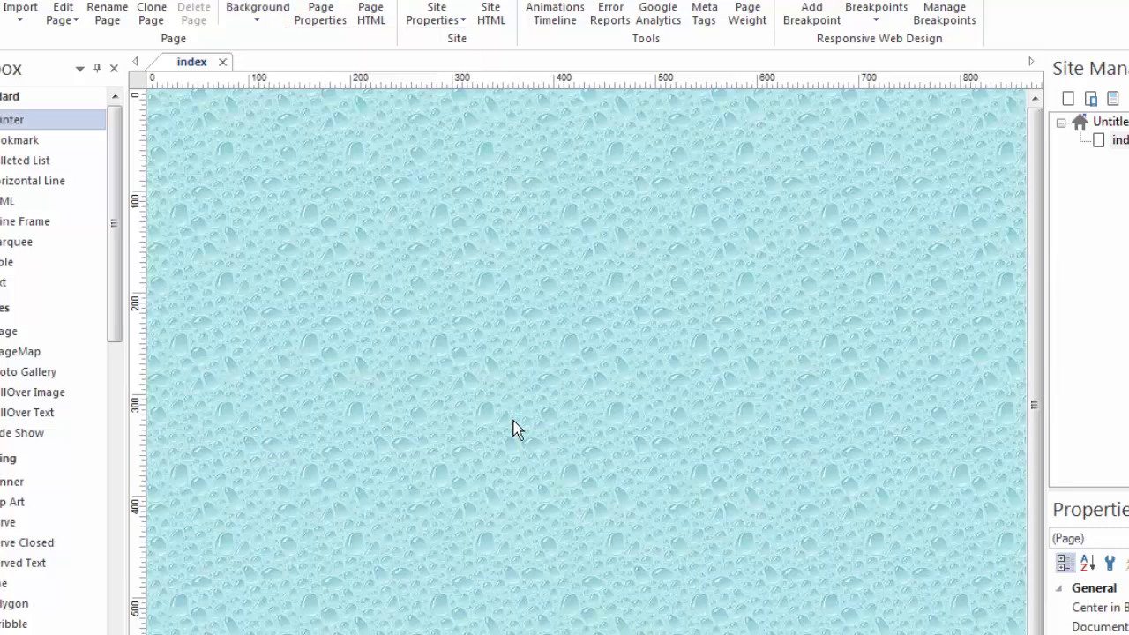
click(269, 7)
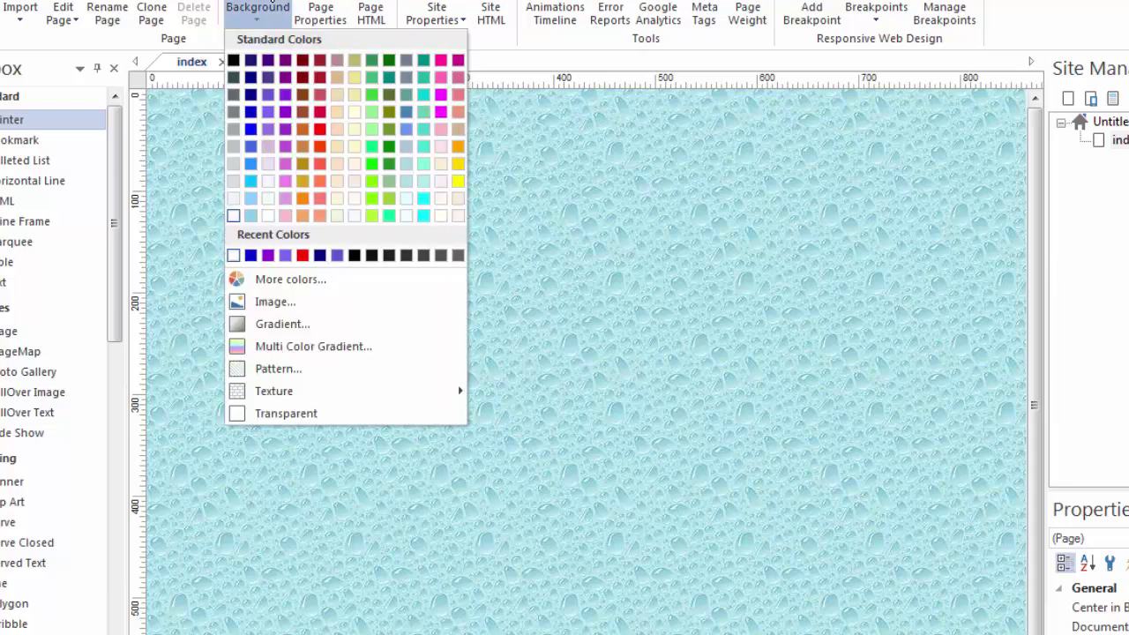
click(235, 218)
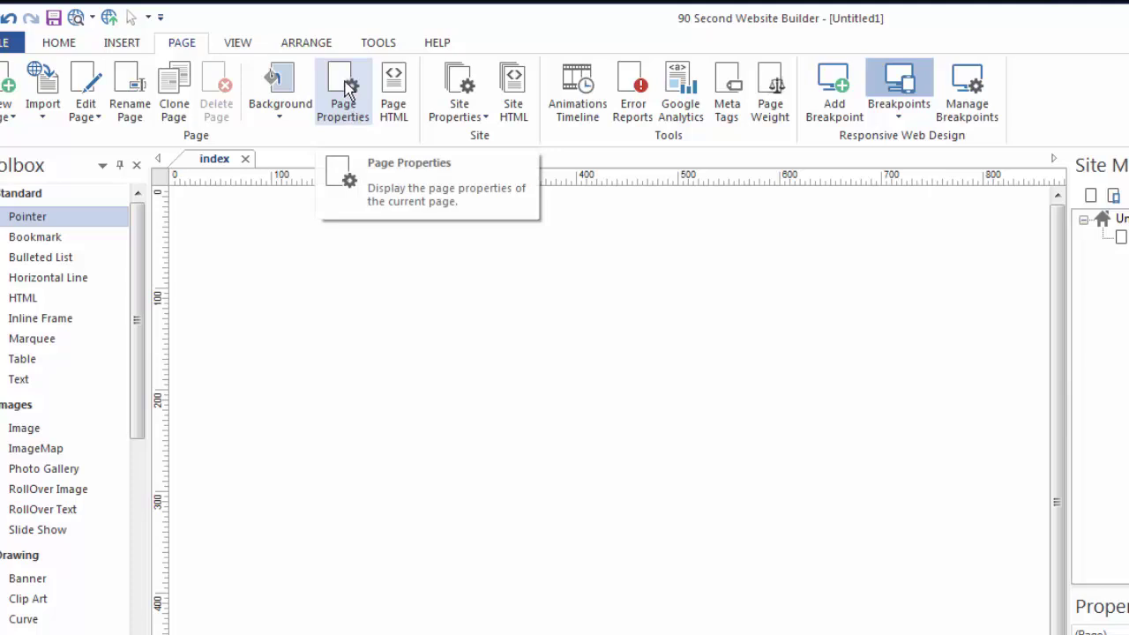
- In Page Properties Style, set background Mode to Image using Background01
click(347, 89)
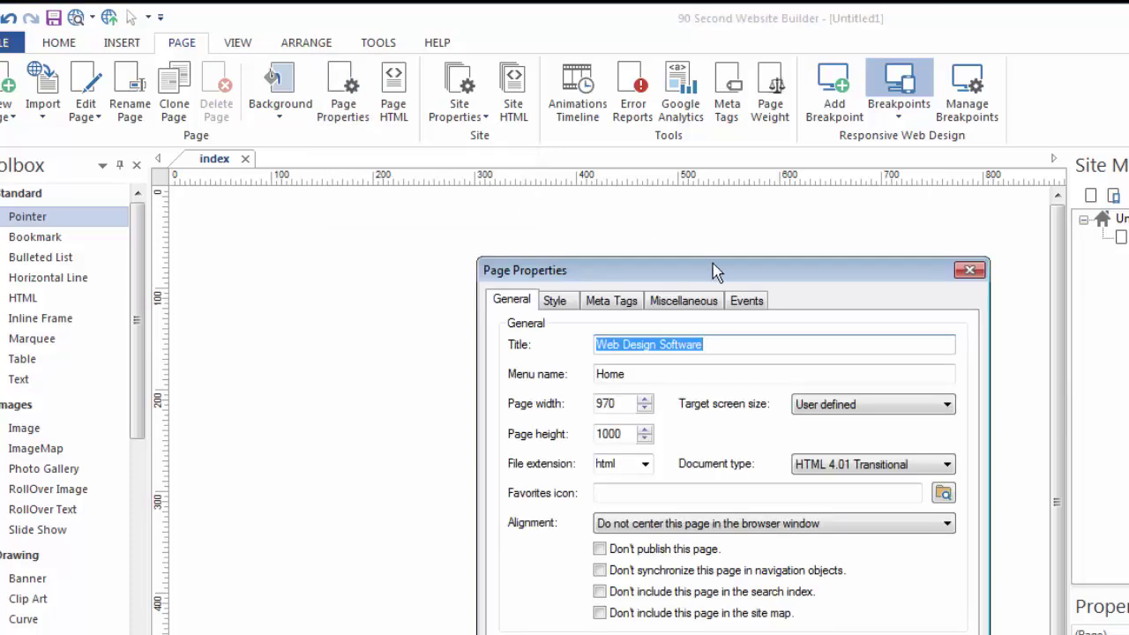
drag(696, 251, 507, 184)
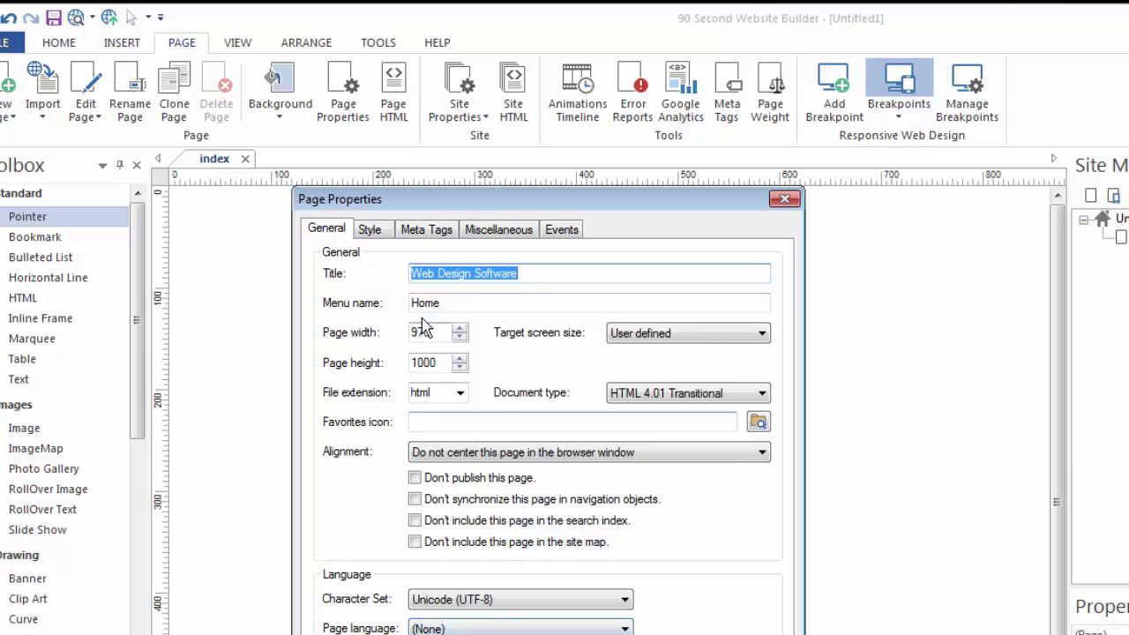
click(370, 234)
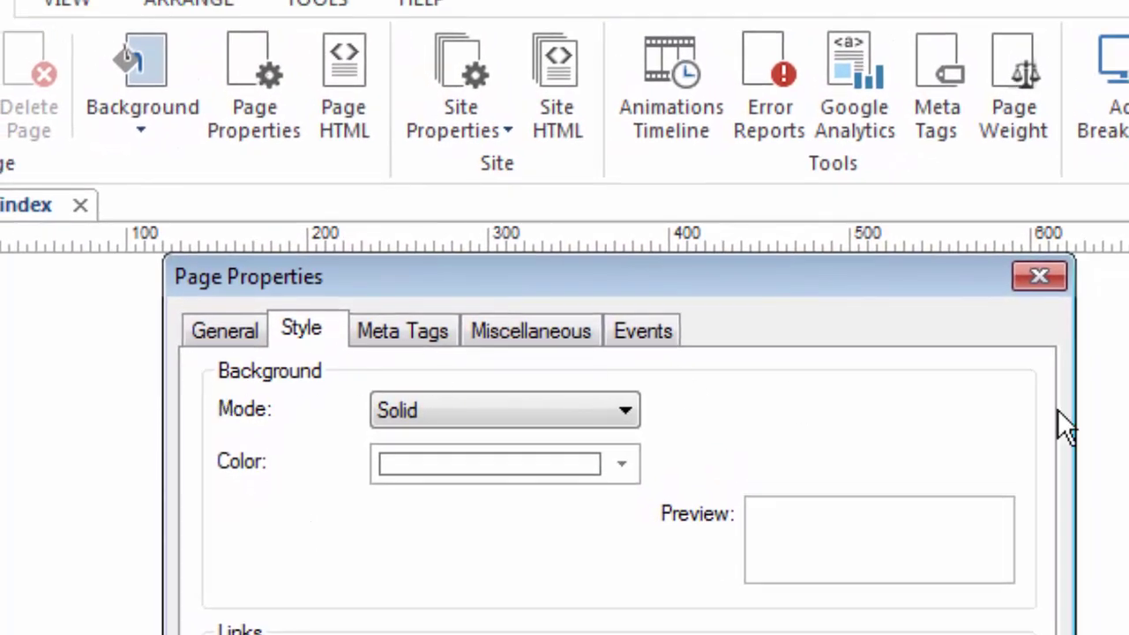
click(625, 414)
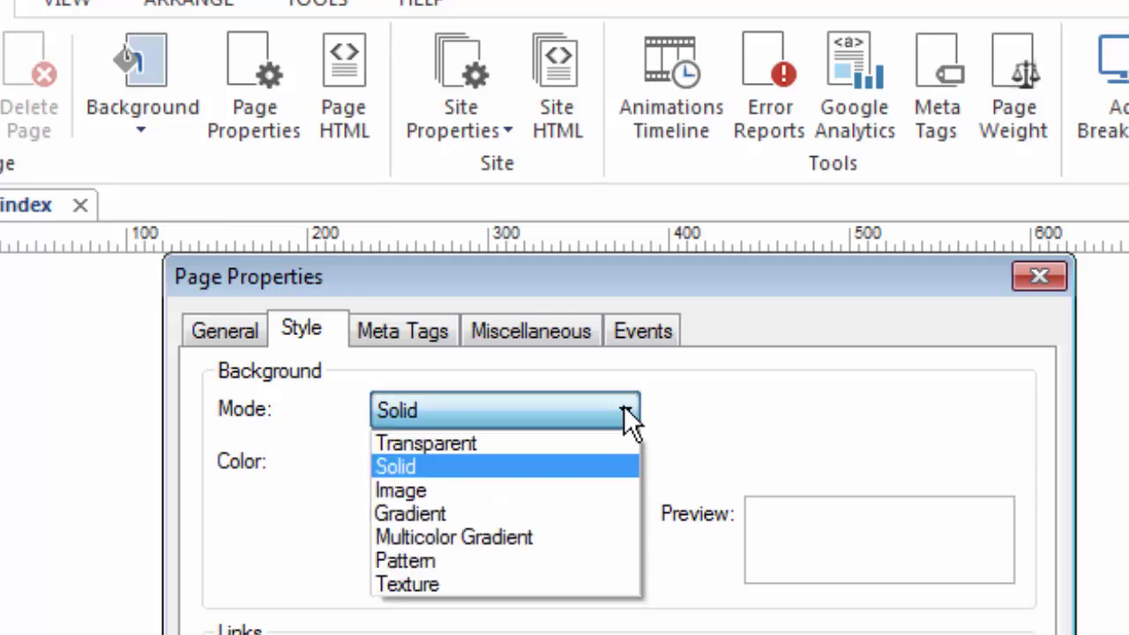
click(436, 489)
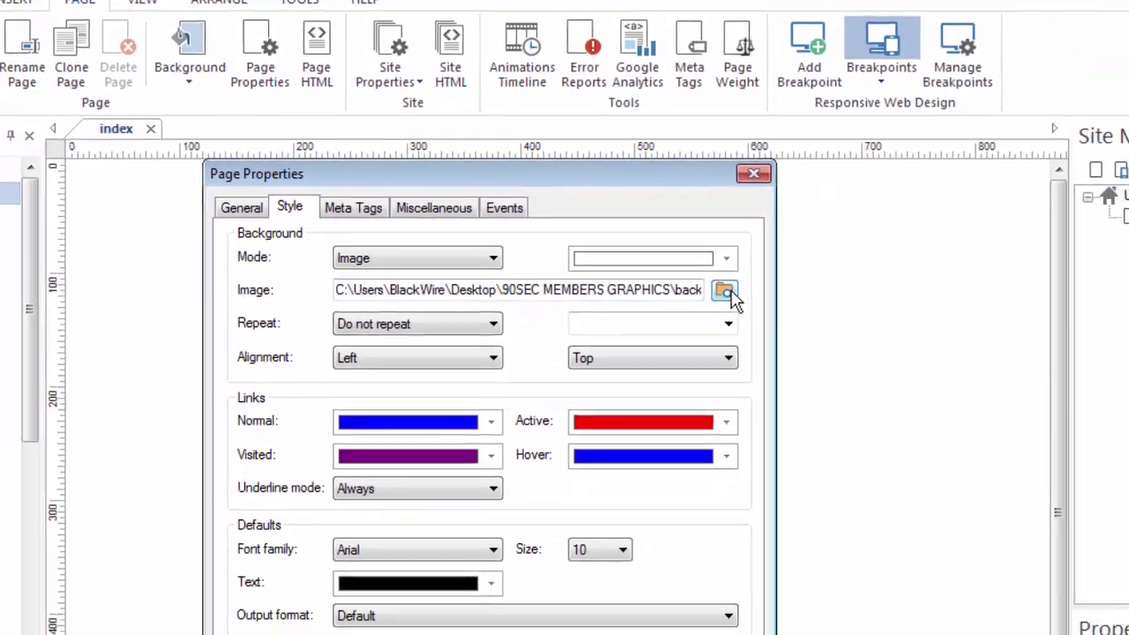
click(862, 377)
click(374, 330)
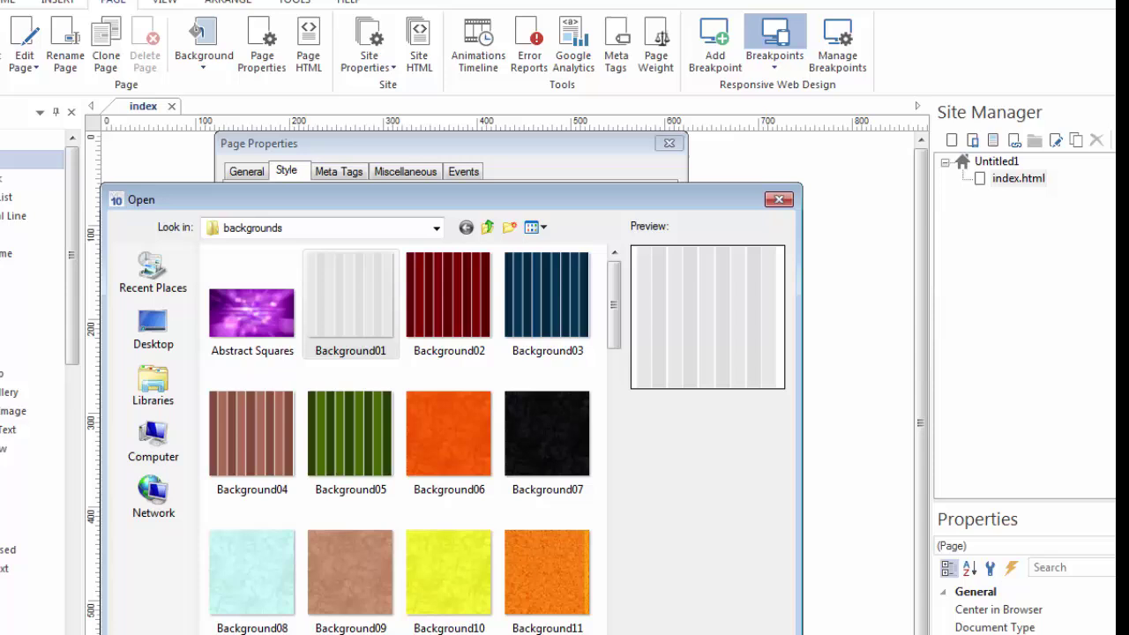
double_click(350, 300)
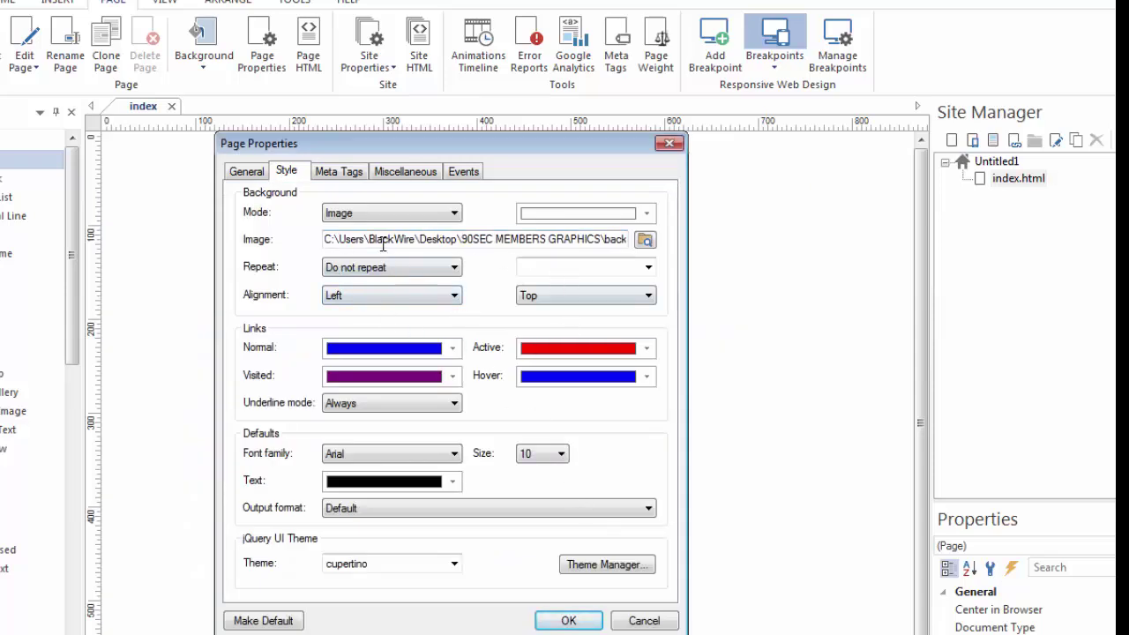
- Apply the Background01 image, then set Repeat to 'Repeat in horizontal direction'
click(573, 621)
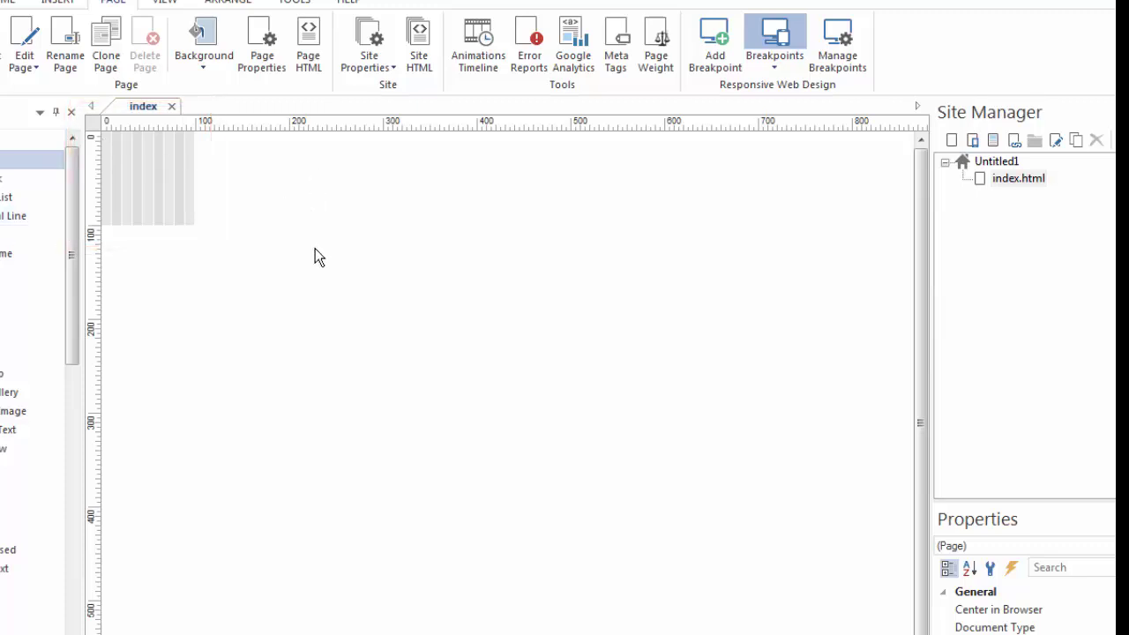
click(263, 49)
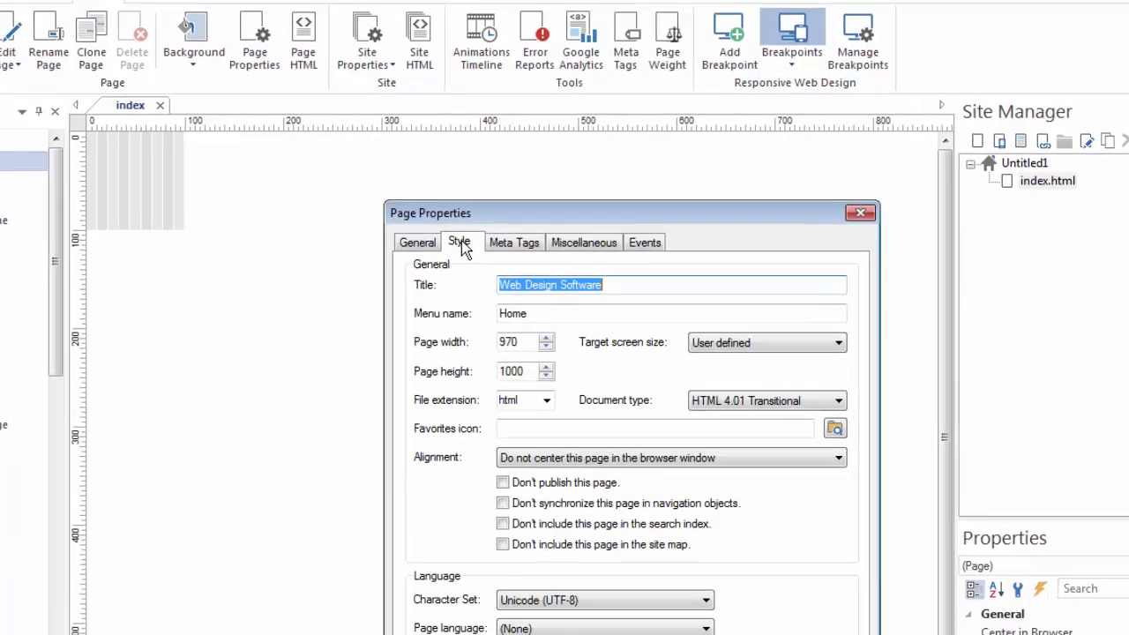
click(457, 239)
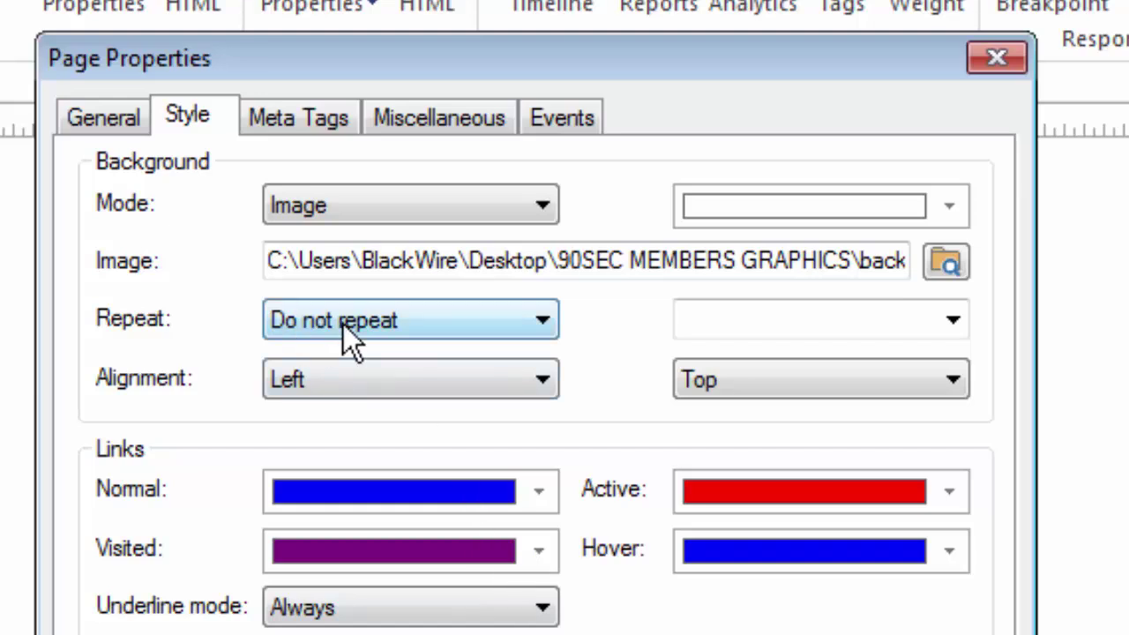
click(526, 321)
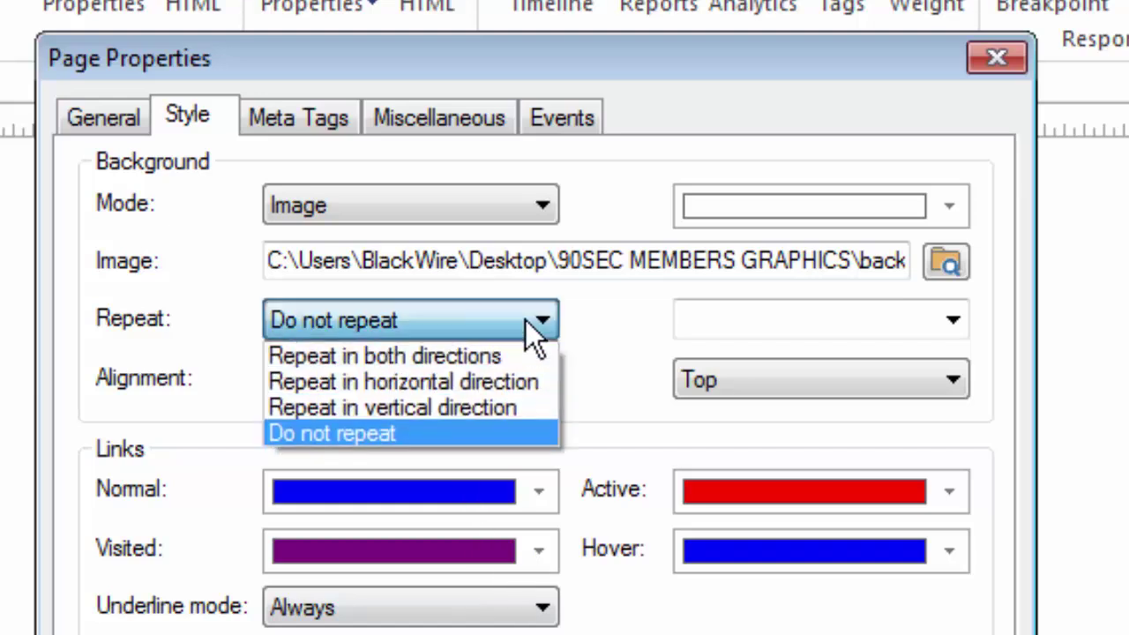
click(418, 381)
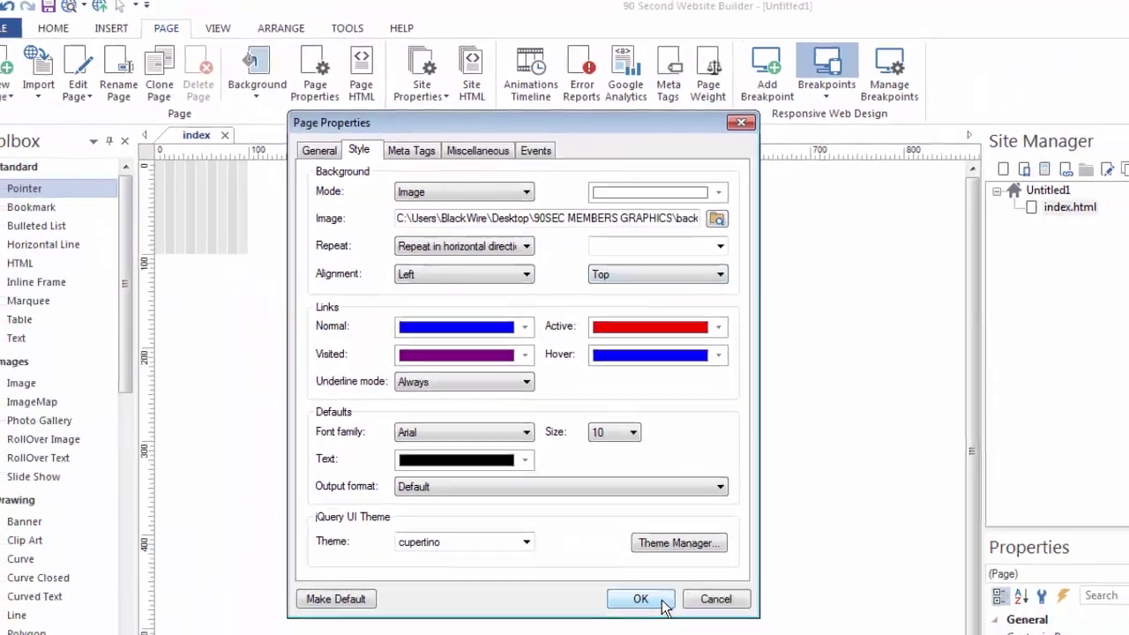
click(660, 600)
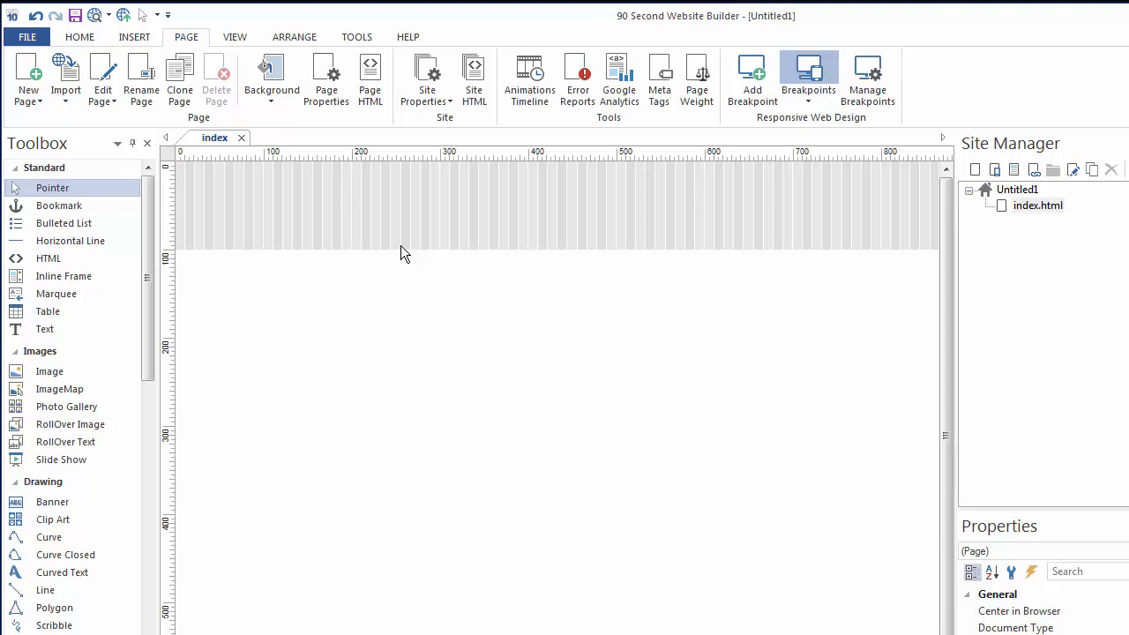
- Set the Background01 image's Repeat to 'Repeat in both directions' to tile the page
right_click(343, 224)
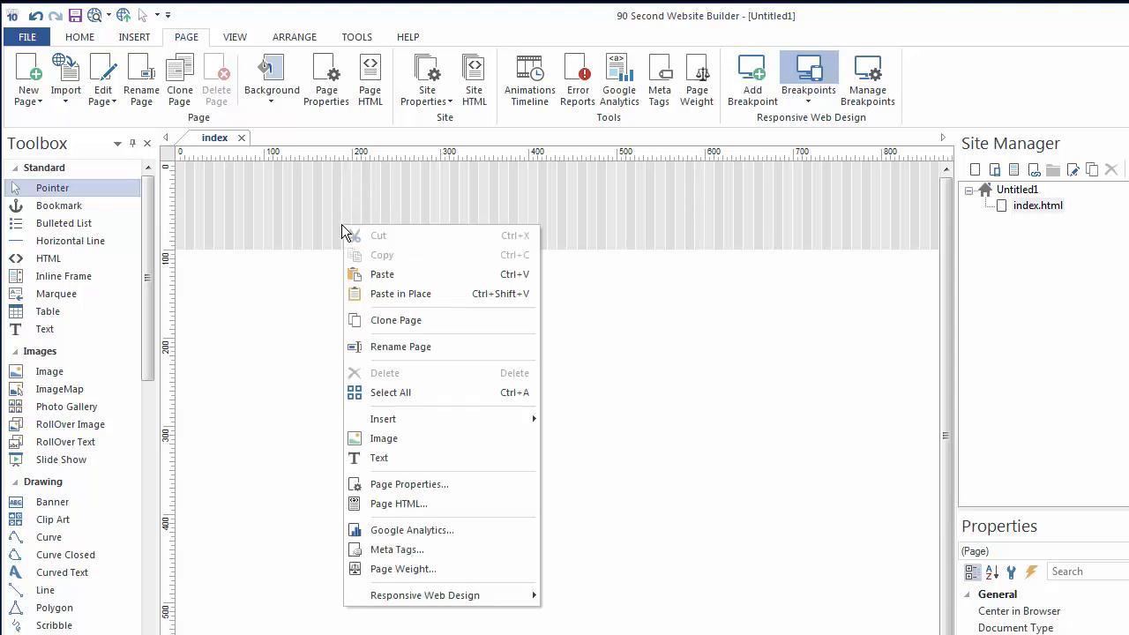
click(375, 482)
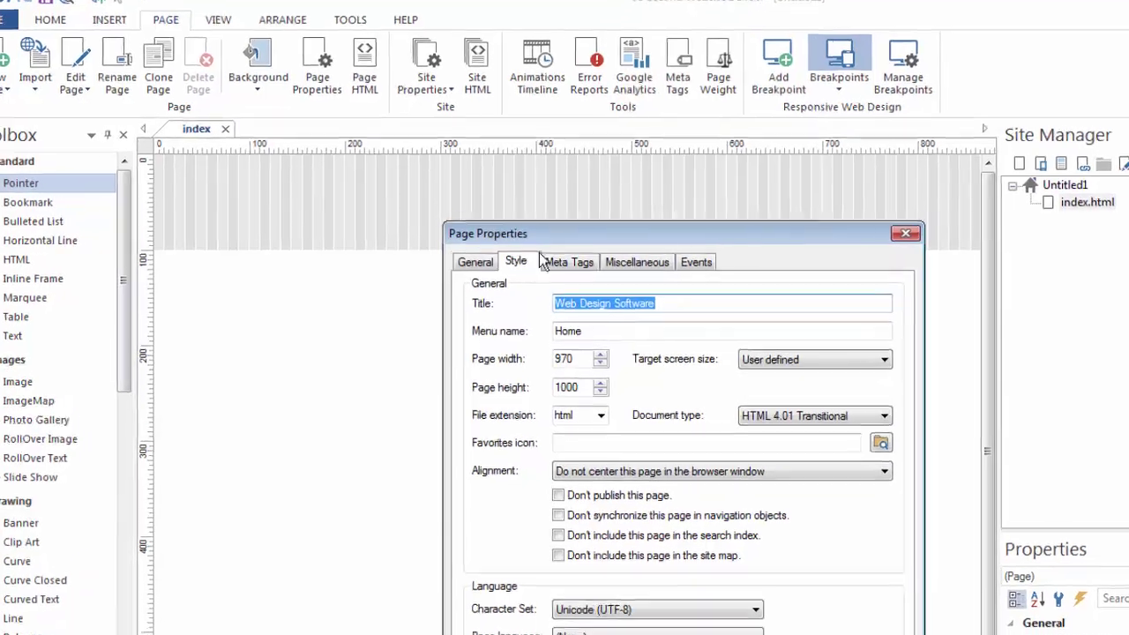
click(512, 260)
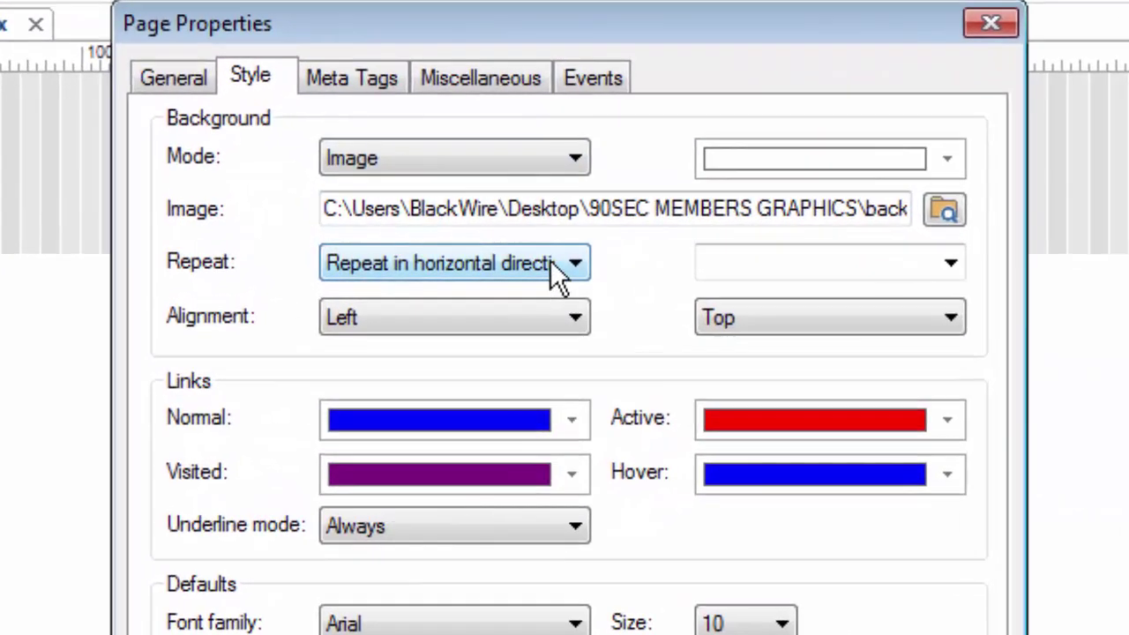
click(527, 274)
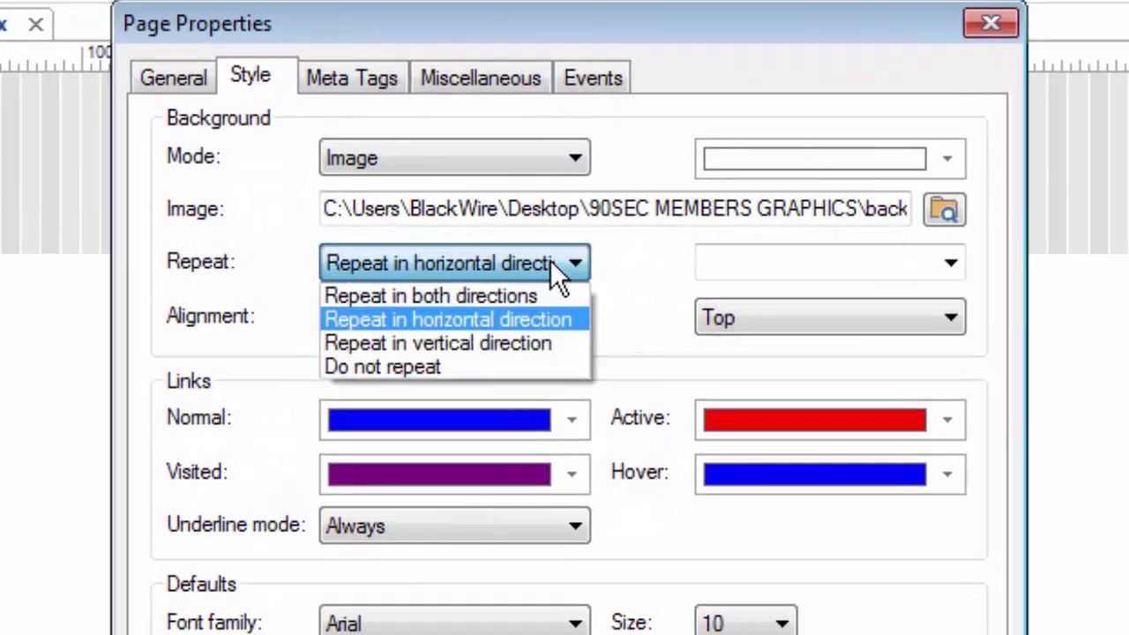
click(463, 296)
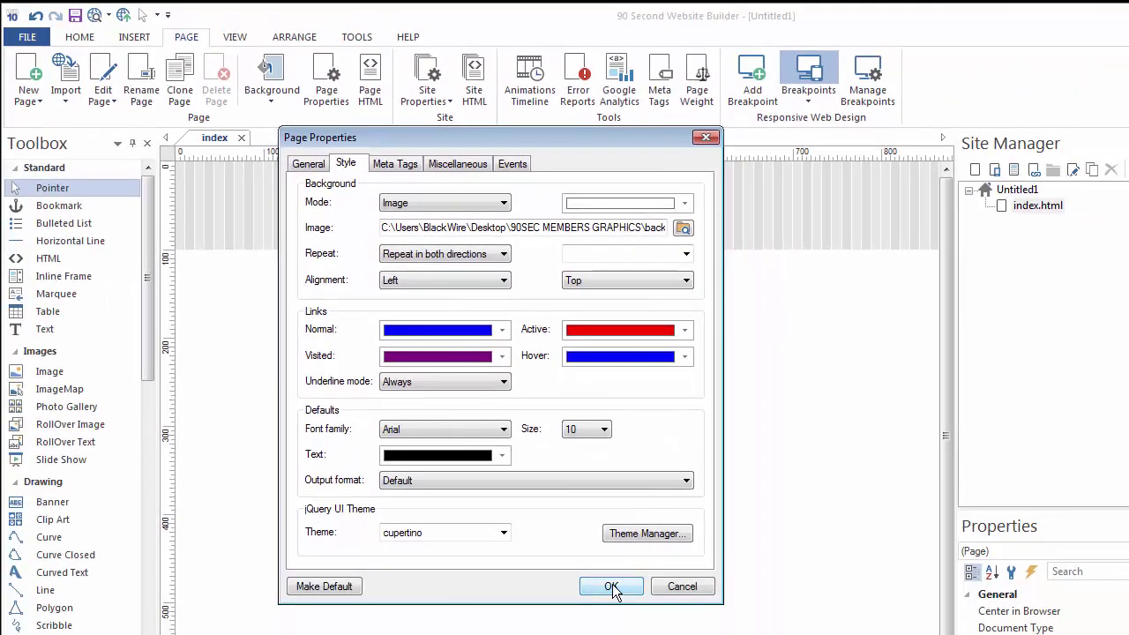
click(612, 588)
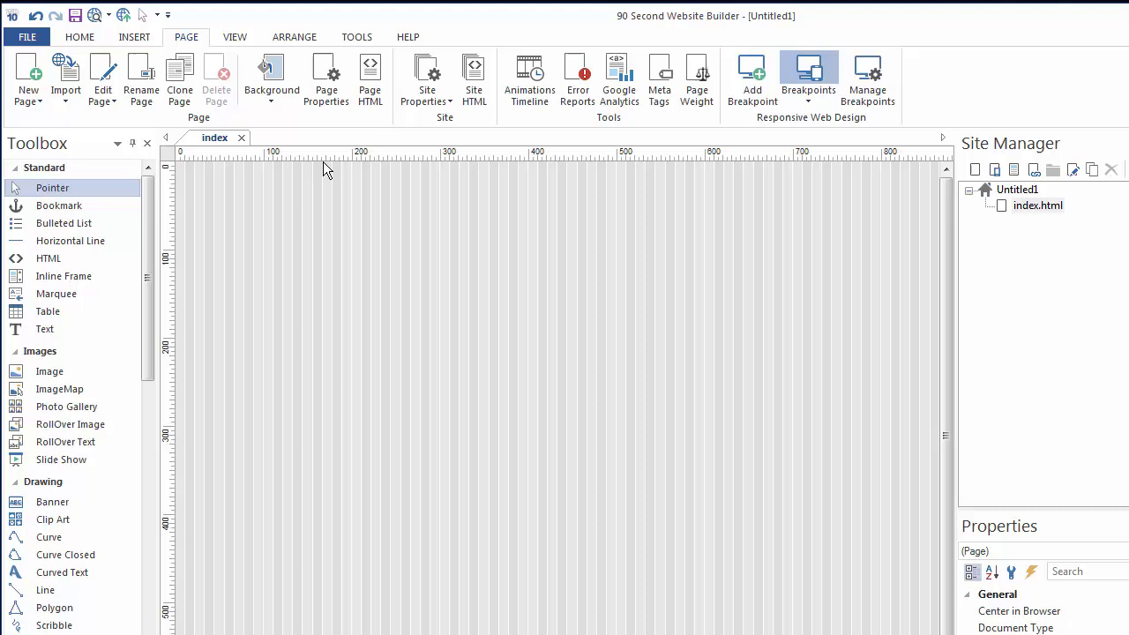
right_click(340, 231)
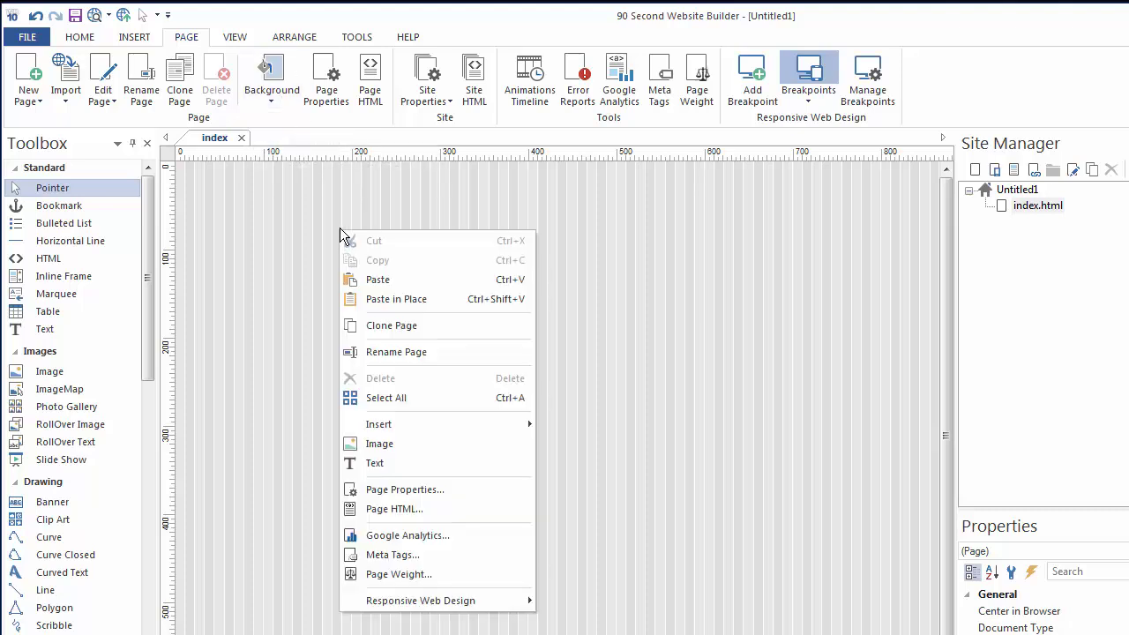
- Browse from Page Properties Style into background_photos_large and select the abstract ocean photo
click(384, 488)
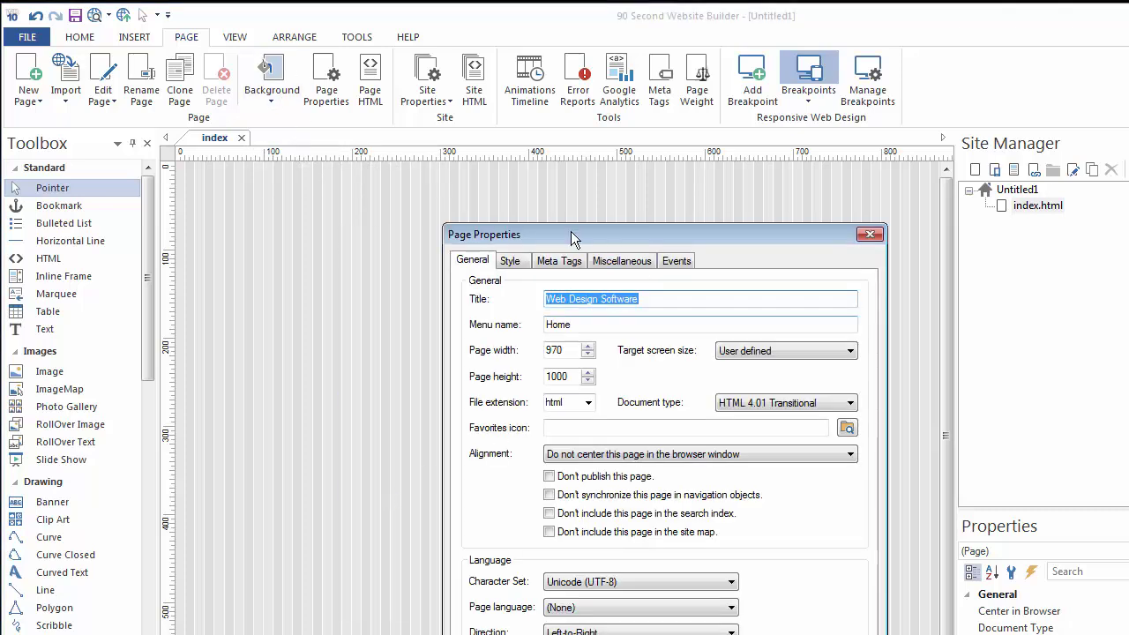
click(510, 264)
drag(553, 236, 400, 126)
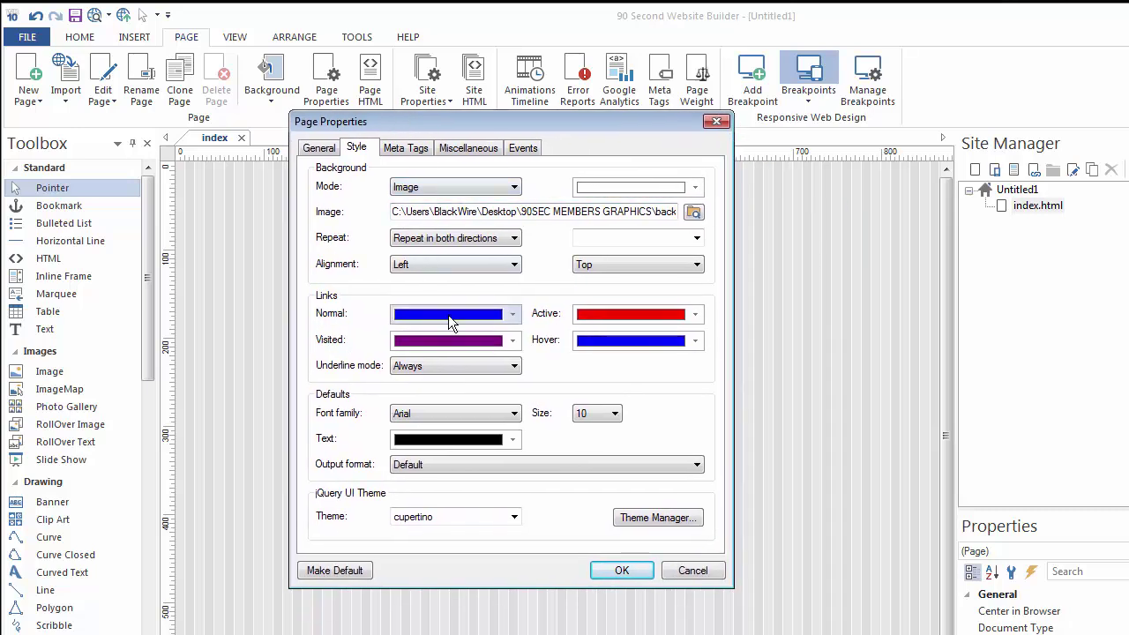
click(694, 214)
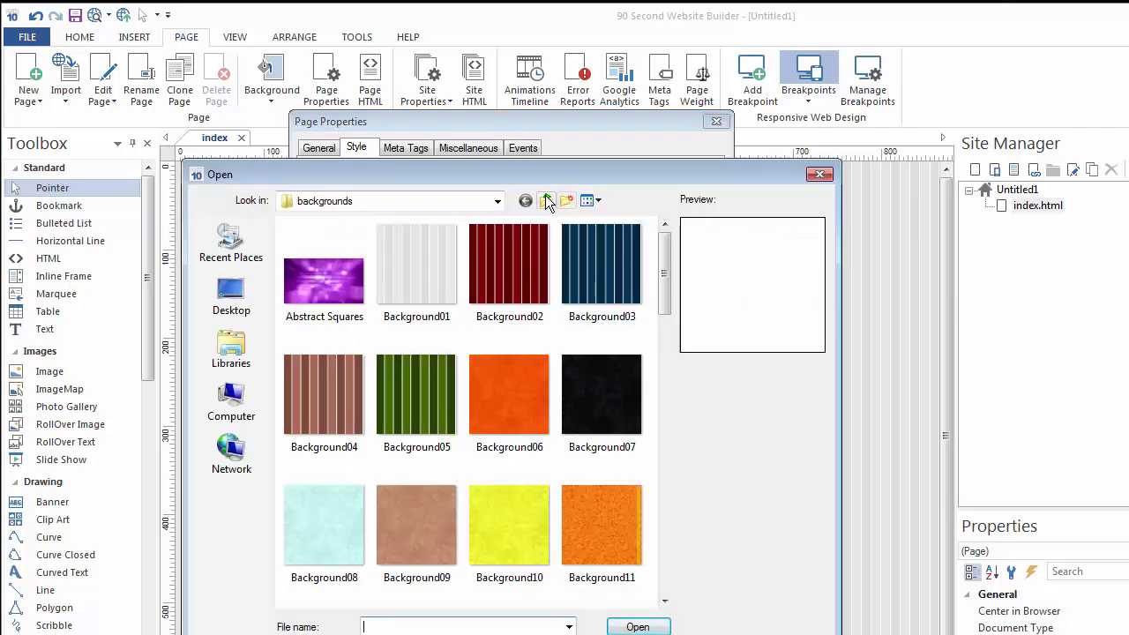
click(547, 201)
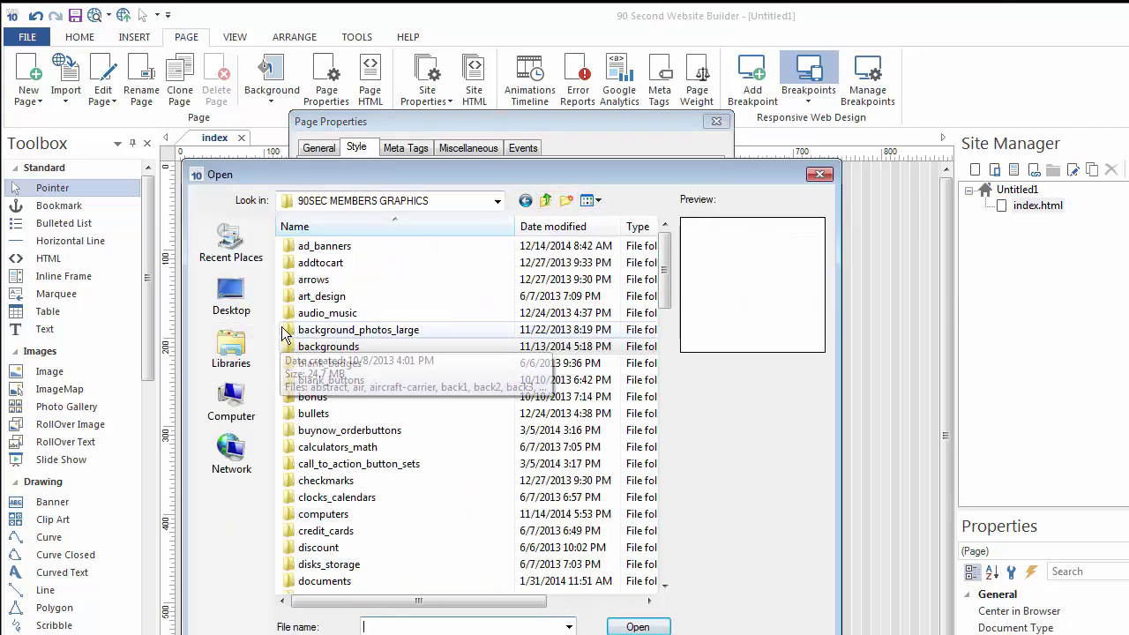
double_click(289, 330)
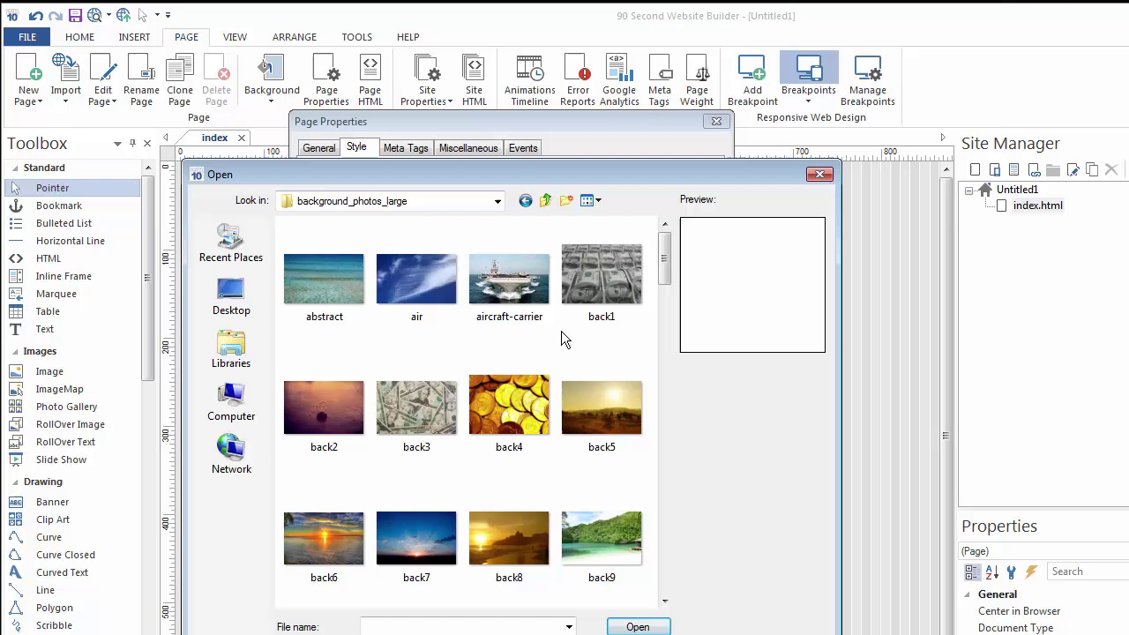
click(334, 272)
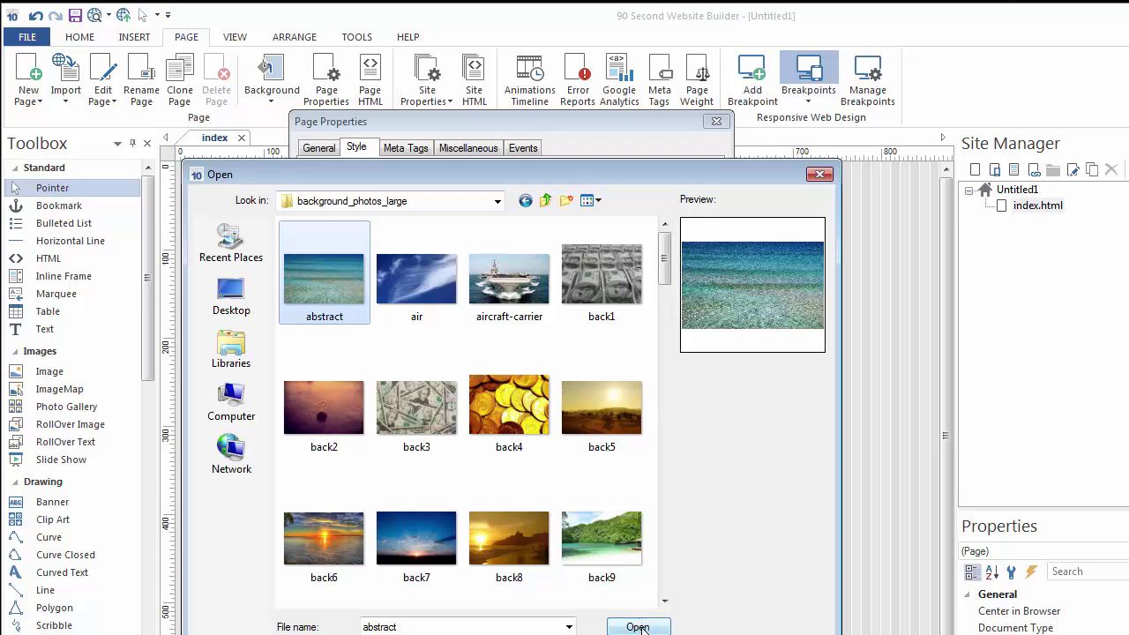
- Use the abstract photo as background, sized '100% 100%', and confirm Page Properties
click(638, 626)
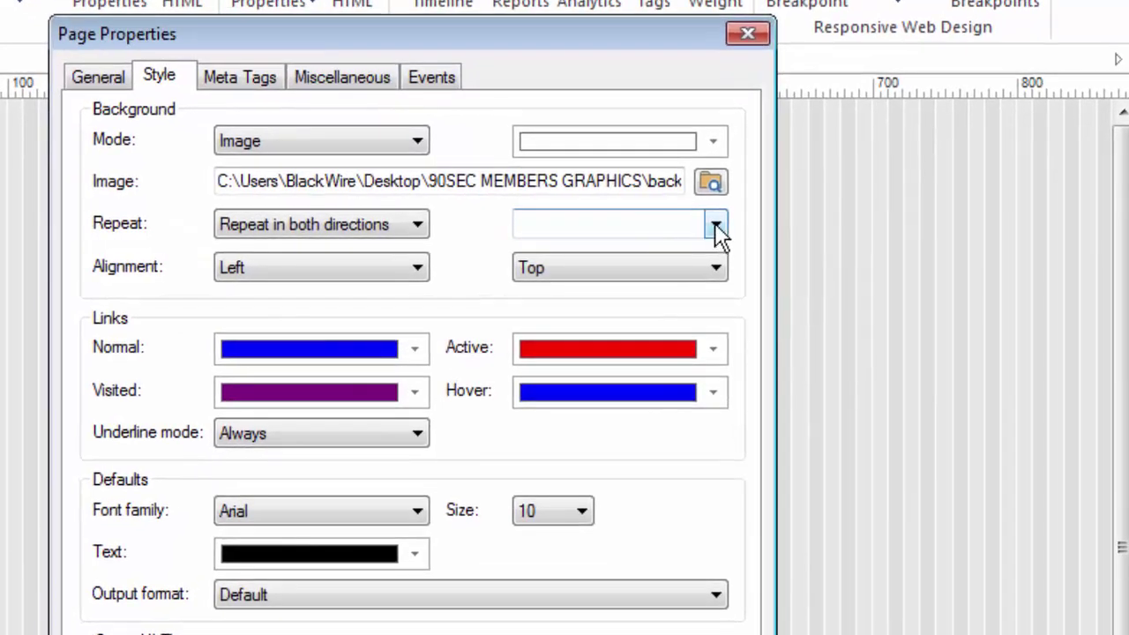
click(716, 228)
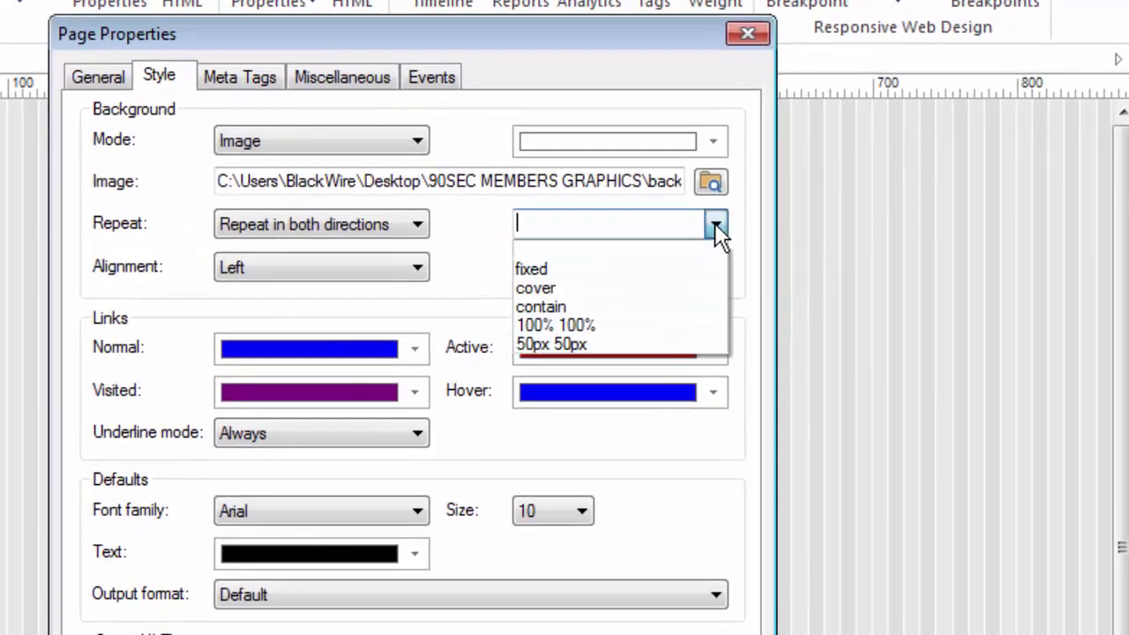
click(573, 334)
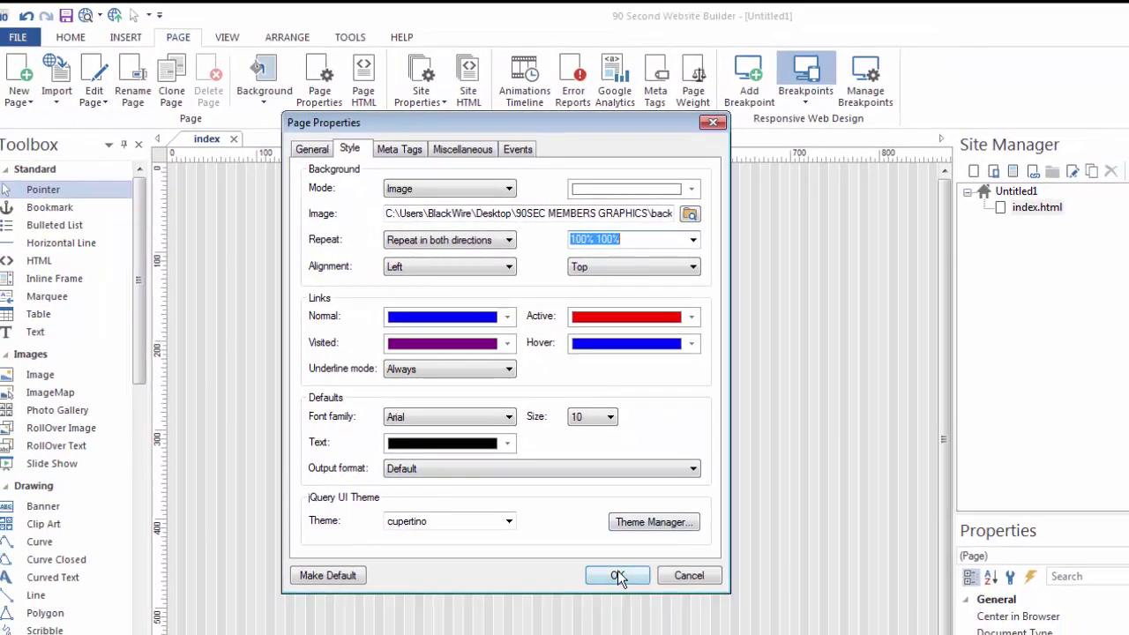
click(617, 575)
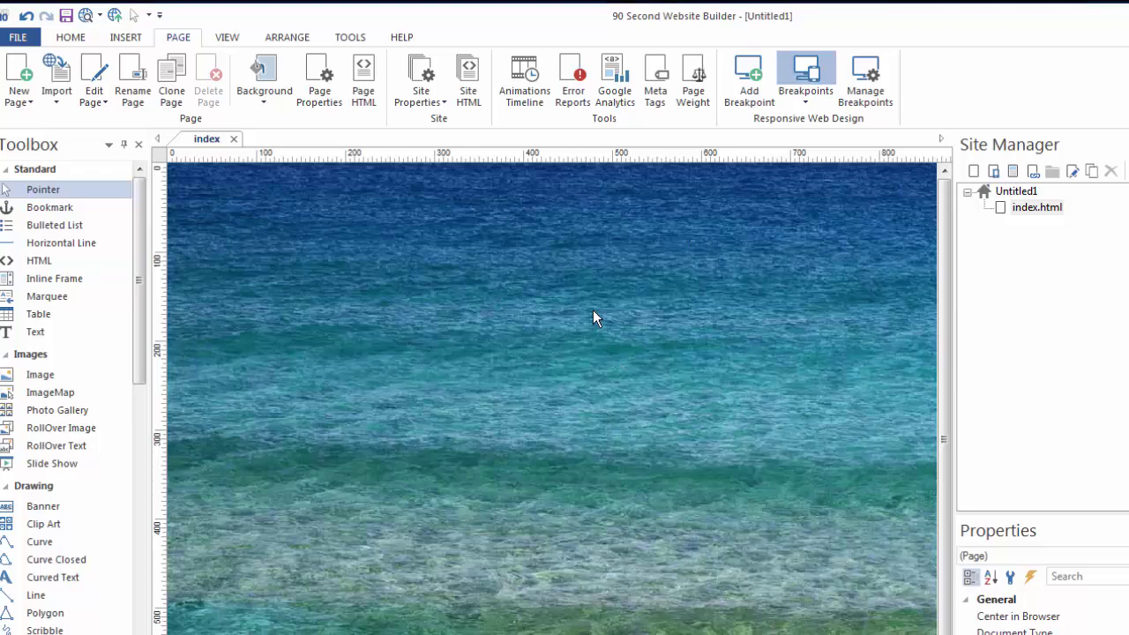
- Preview the page in Firefox, resize the window to check background scaling, then close it
key(F5)
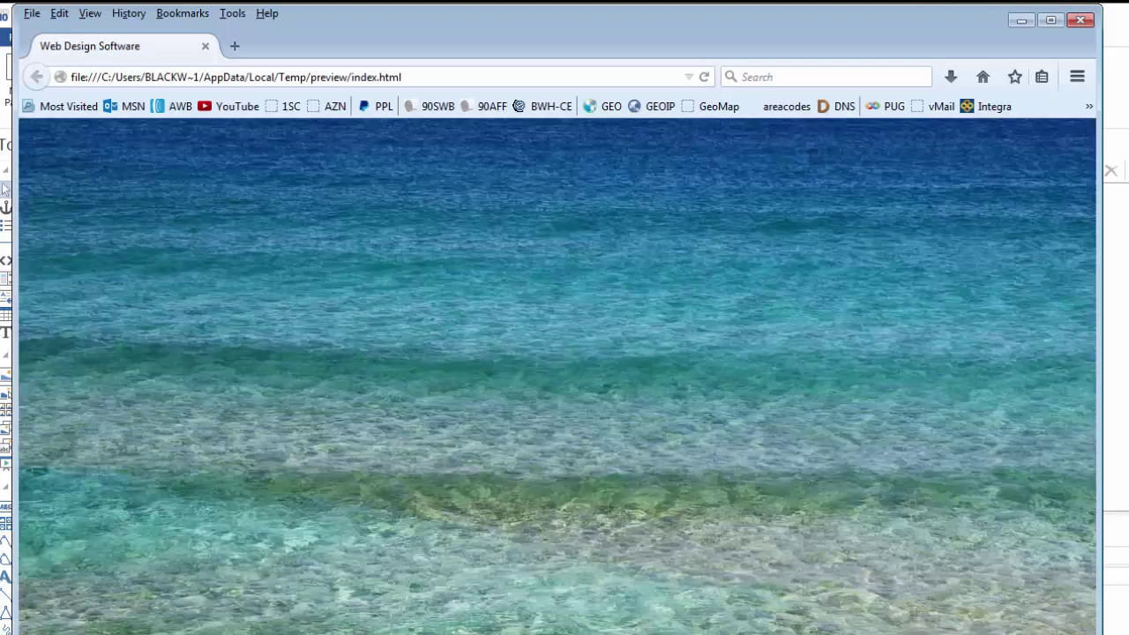
drag(1099, 631, 920, 629)
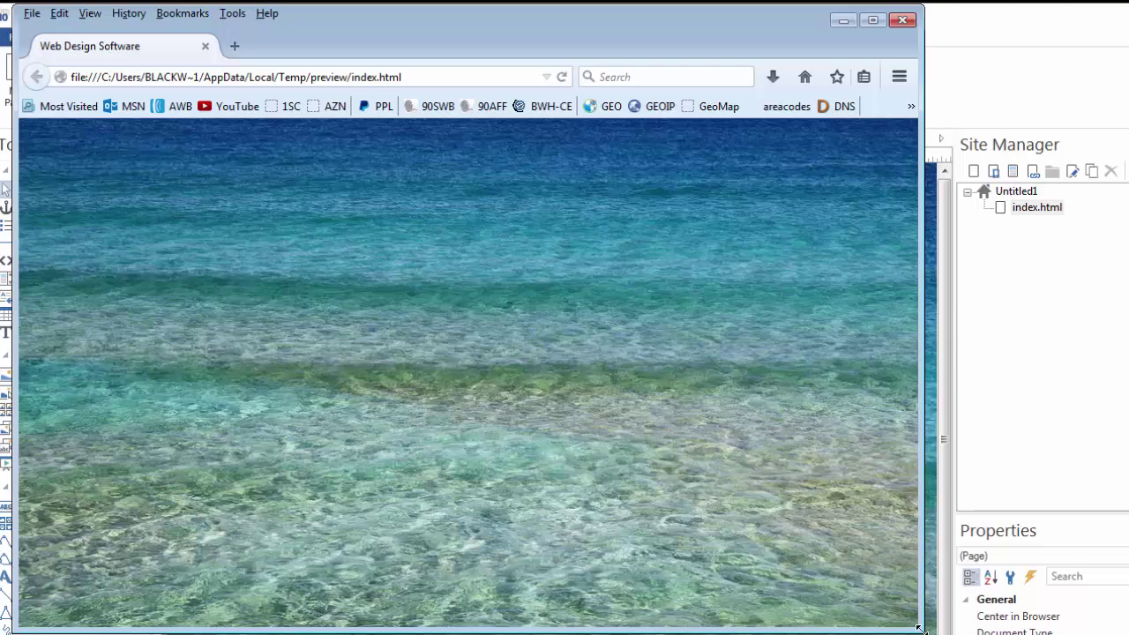
drag(920, 628, 1119, 634)
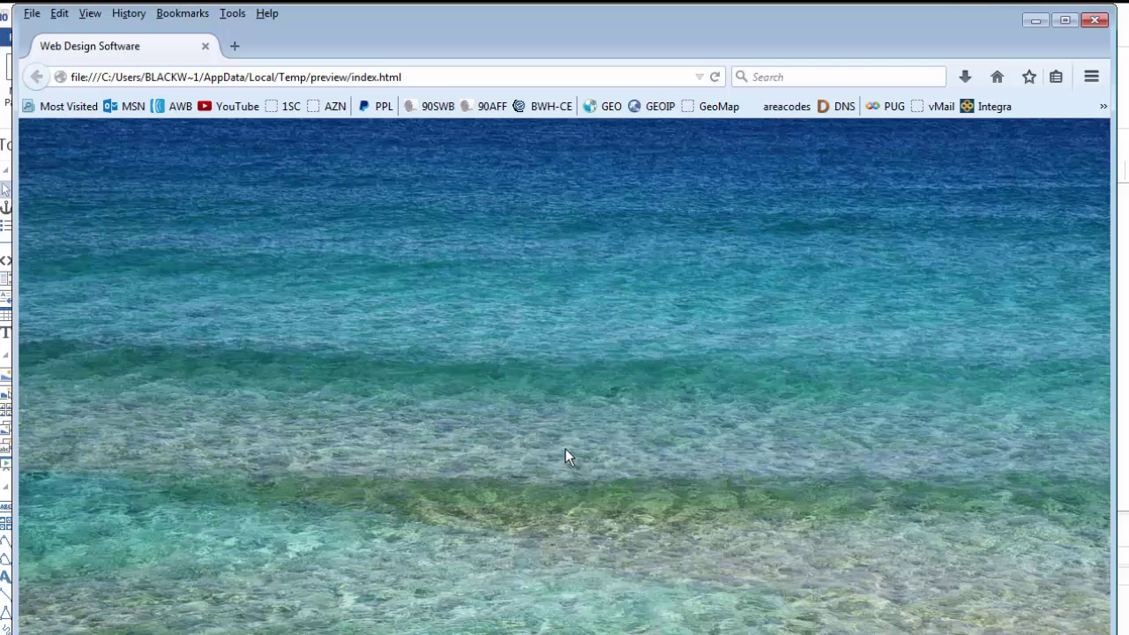
click(1093, 19)
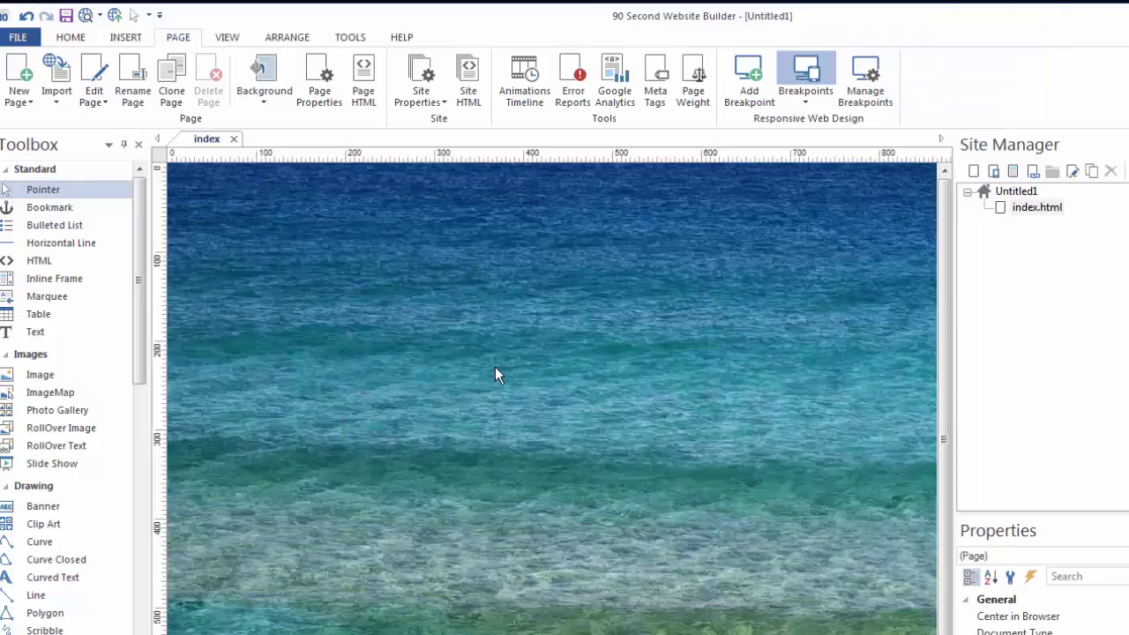
- Set the page background to the plain white swatch, replacing the ocean photo
click(265, 88)
click(243, 273)
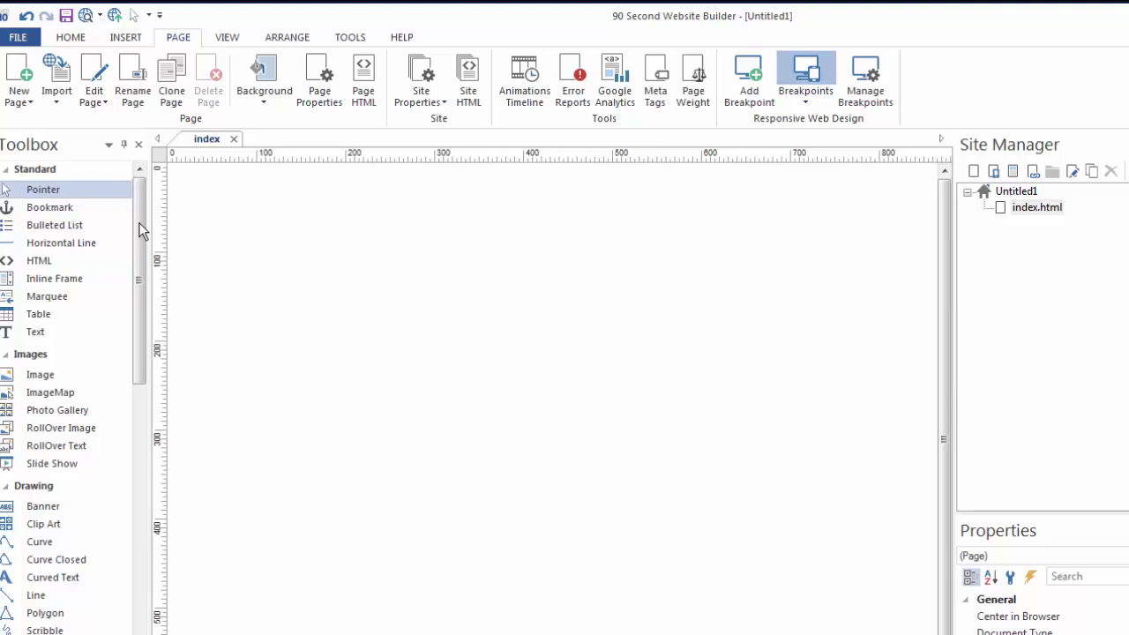
drag(139, 222, 146, 408)
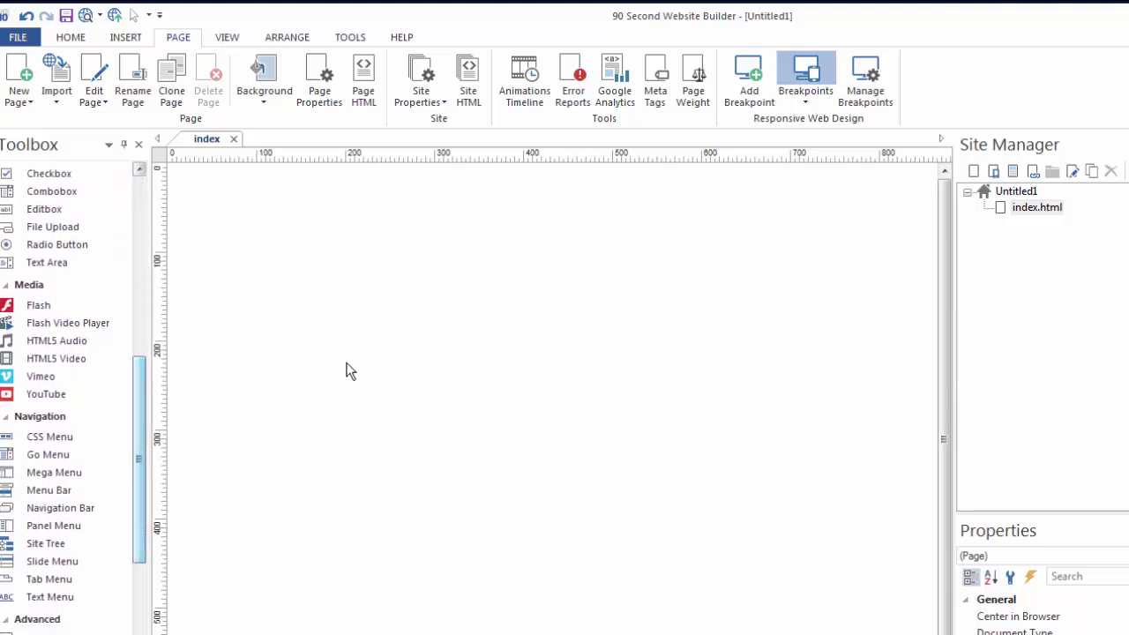
- Draw a YouTube video box in the page's top-left corner
click(44, 397)
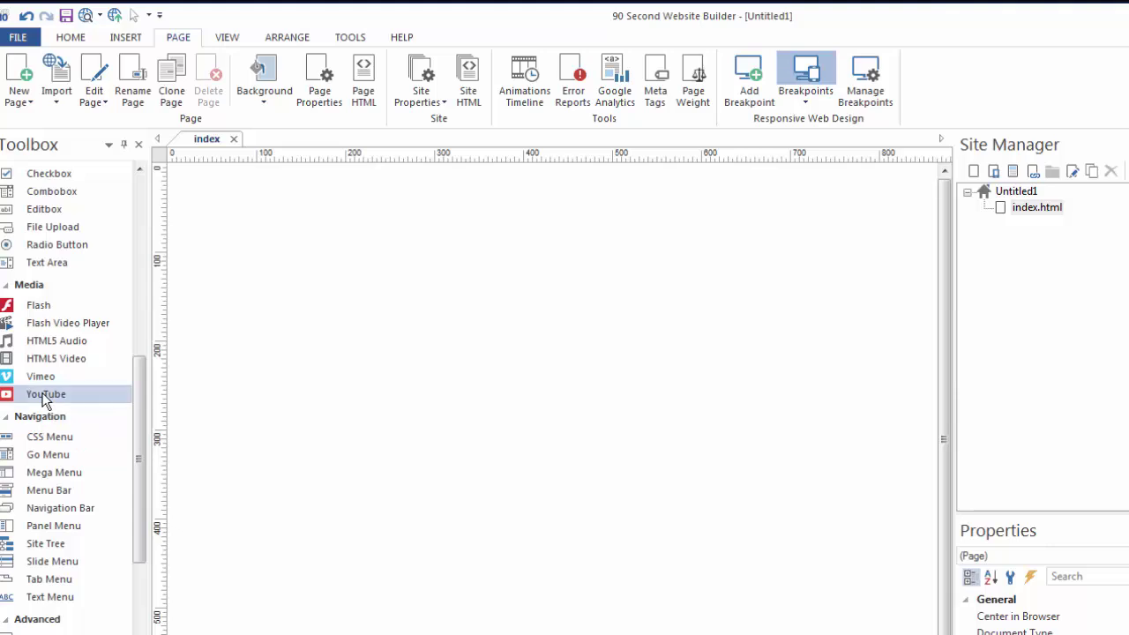
drag(183, 178, 323, 308)
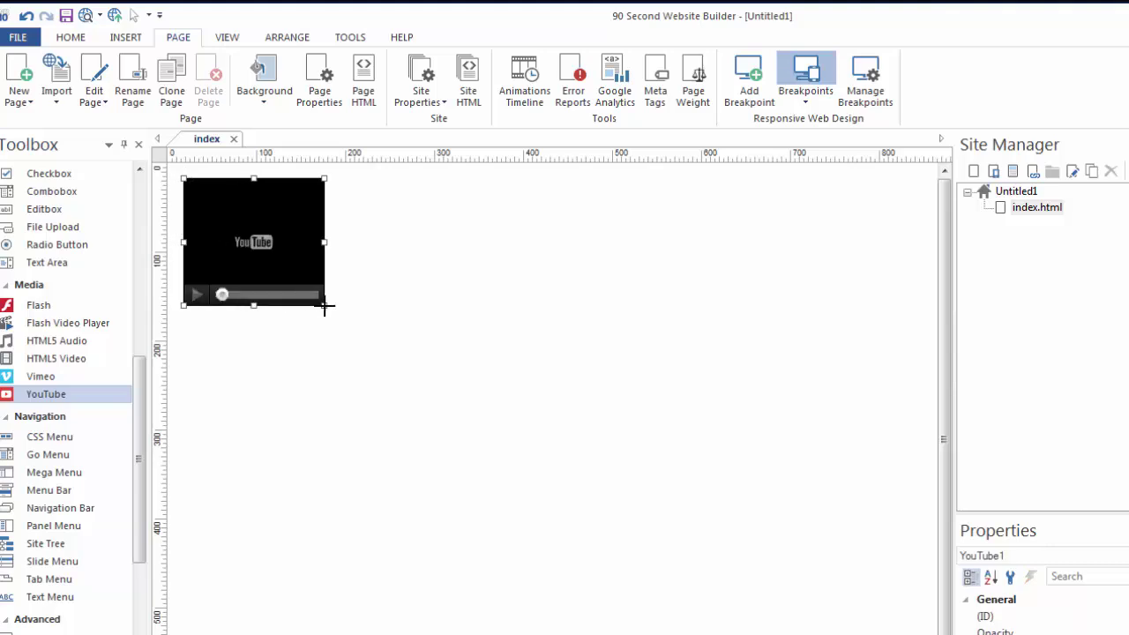
mouse_move(294, 264)
mouse_down()
mouse_move(285, 276)
mouse_move(276, 248)
mouse_up()
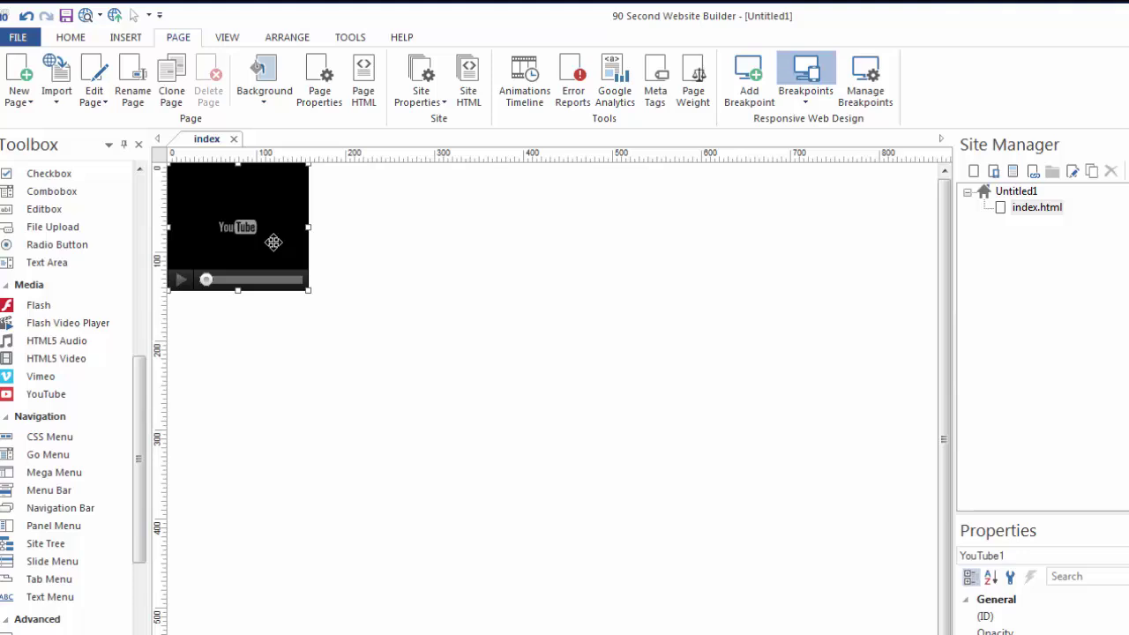
- Paste the new video URL and enable Loop and Fill entire browser window, hiding related videos, info and controls
double_click(273, 244)
drag(681, 255, 642, 173)
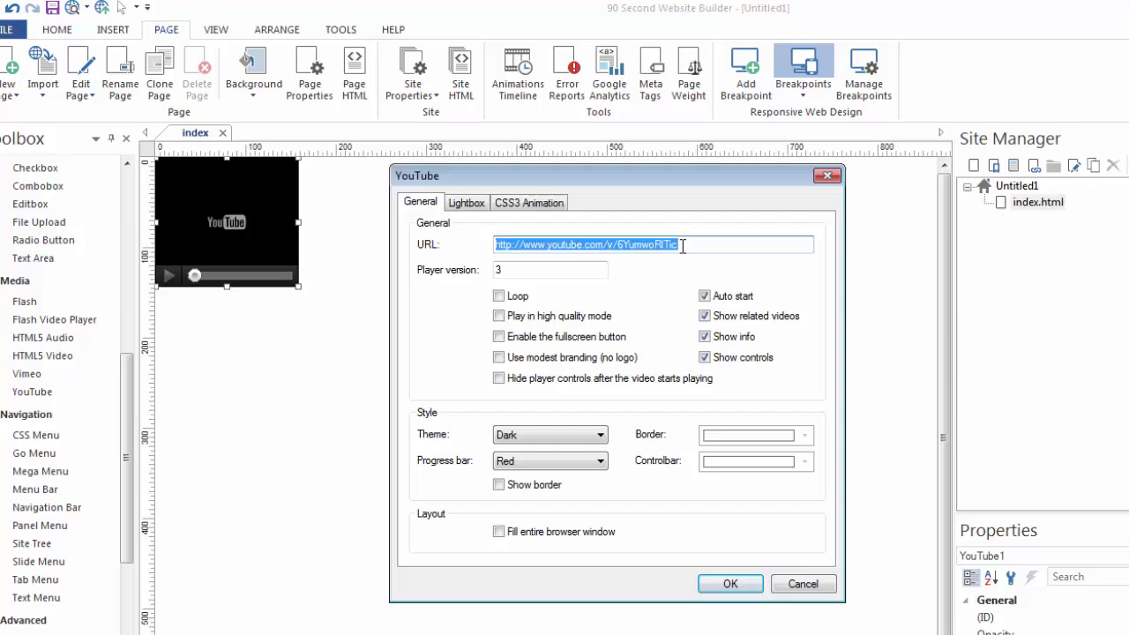
text(https://www.youtube.com/watch?v=9xyyMNt9yXM)
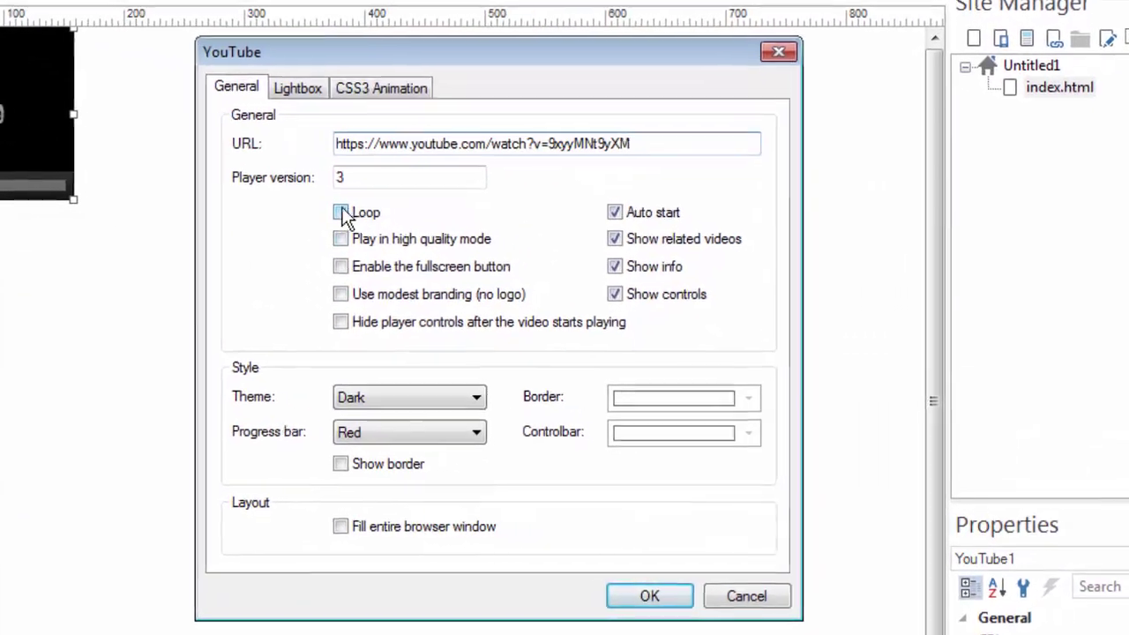
click(393, 240)
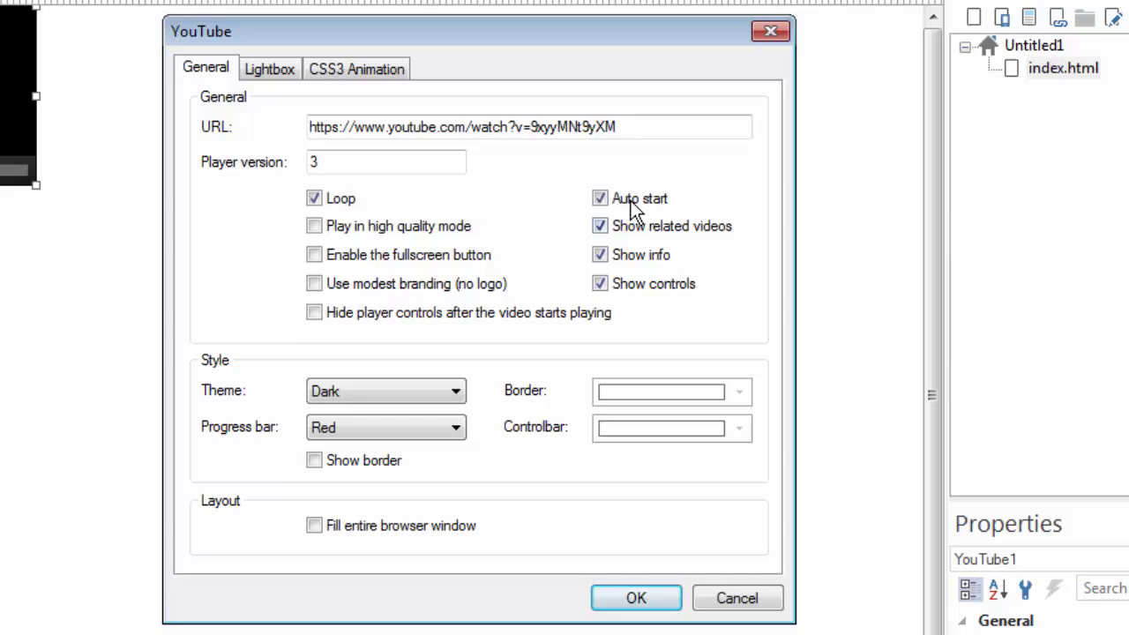
click(601, 226)
click(601, 254)
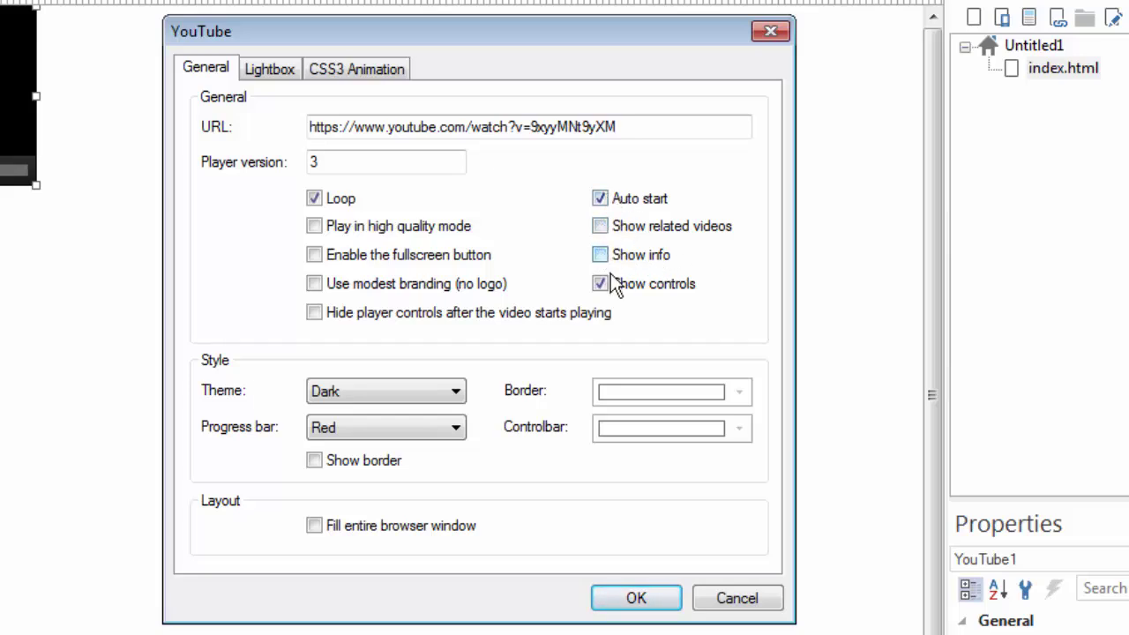
click(600, 283)
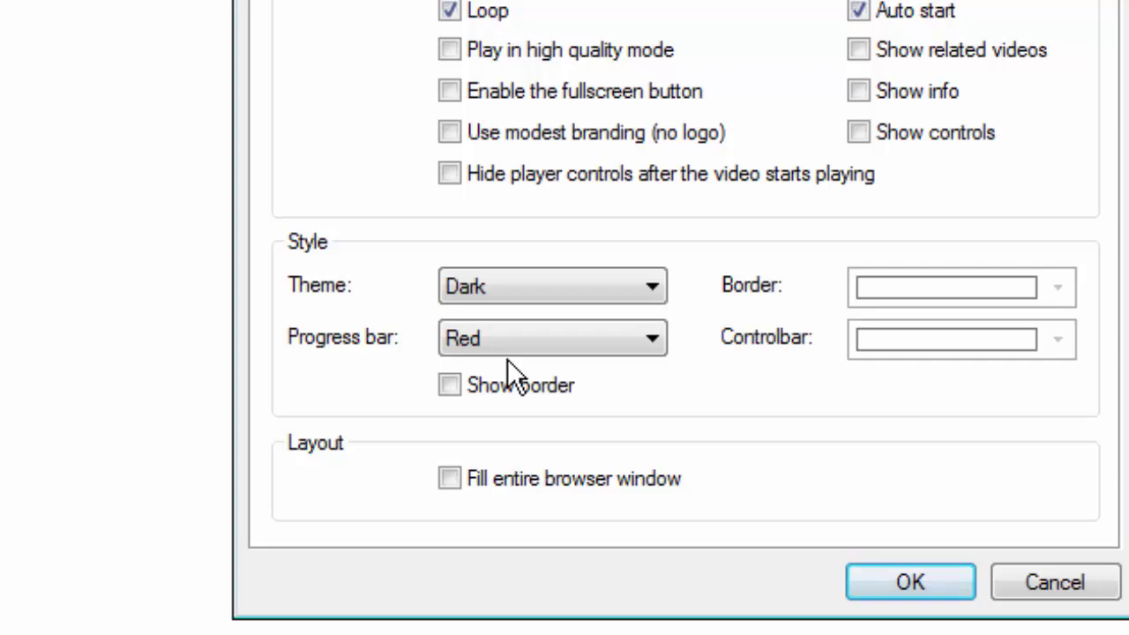
click(450, 478)
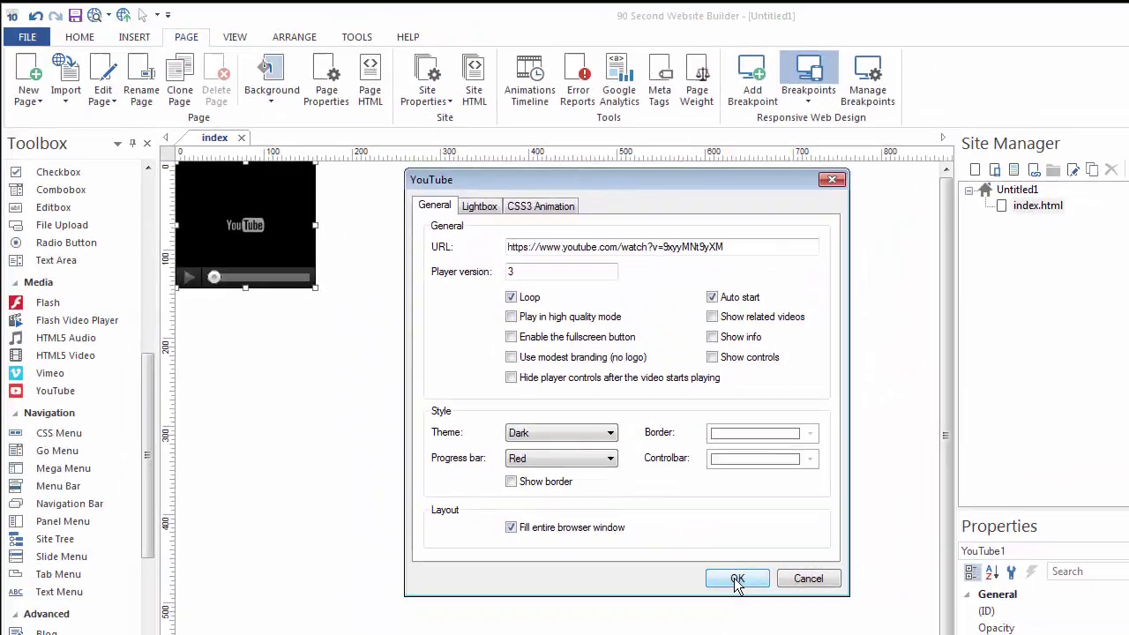
click(803, 580)
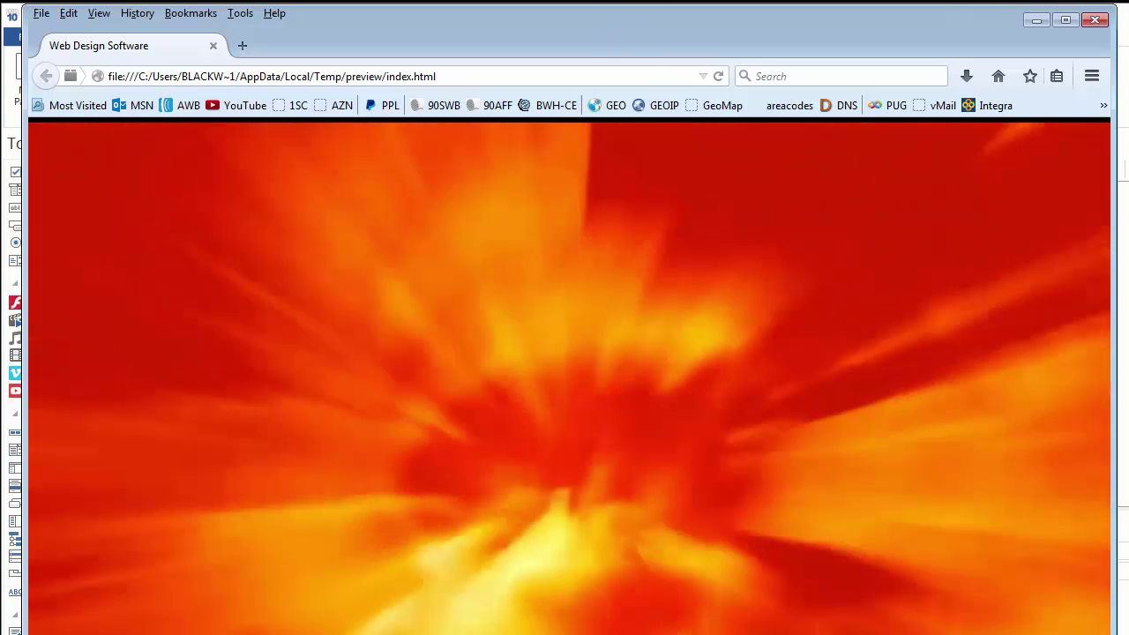
- Resize the Firefox preview to check the video scaling, then close it
mouse_move(1113, 631)
mouse_down()
mouse_move(869, 620)
mouse_move(823, 600)
mouse_move(1065, 631)
mouse_move(864, 590)
mouse_move(746, 607)
mouse_move(894, 631)
mouse_move(1108, 631)
mouse_up()
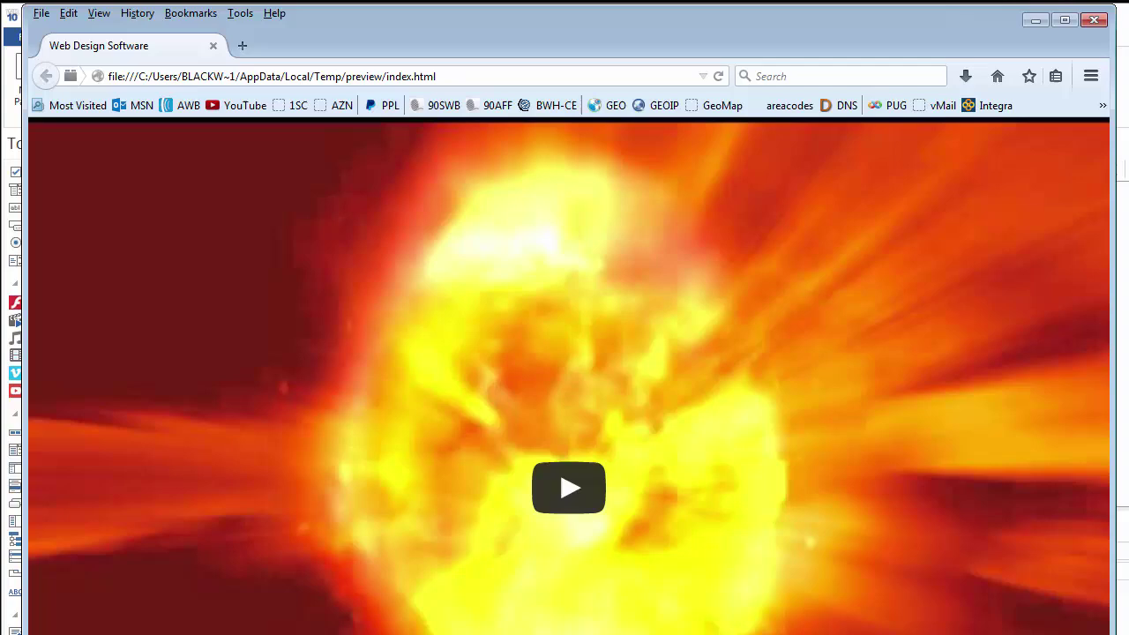
click(1096, 22)
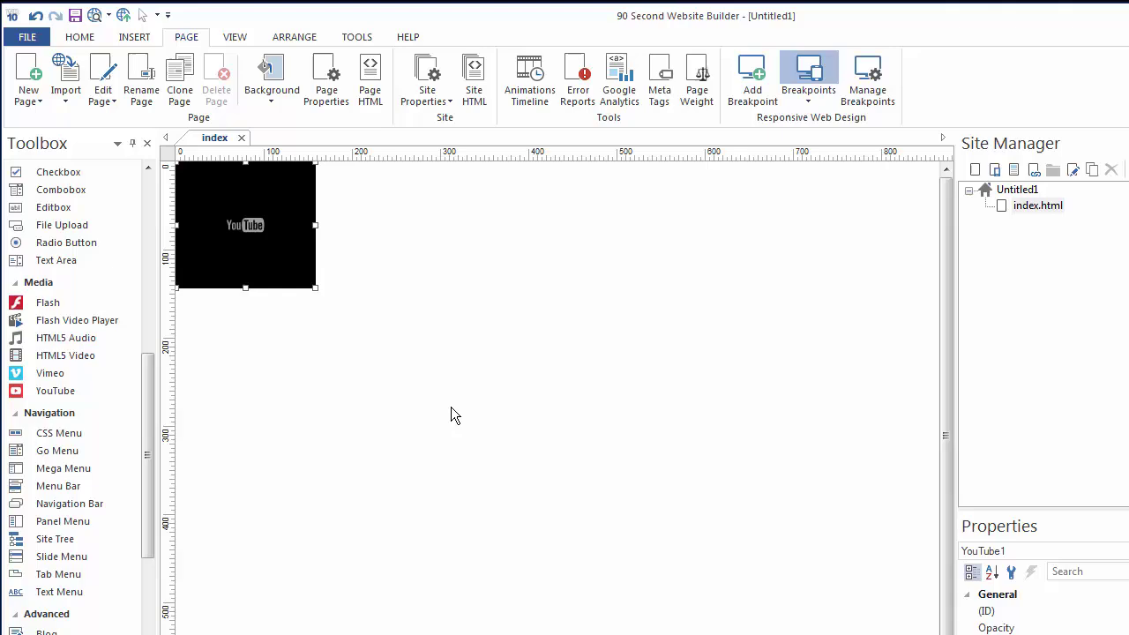
- Insert image 001 from buynow_orderbuttons below the video and nudge it into place
drag(149, 385, 150, 209)
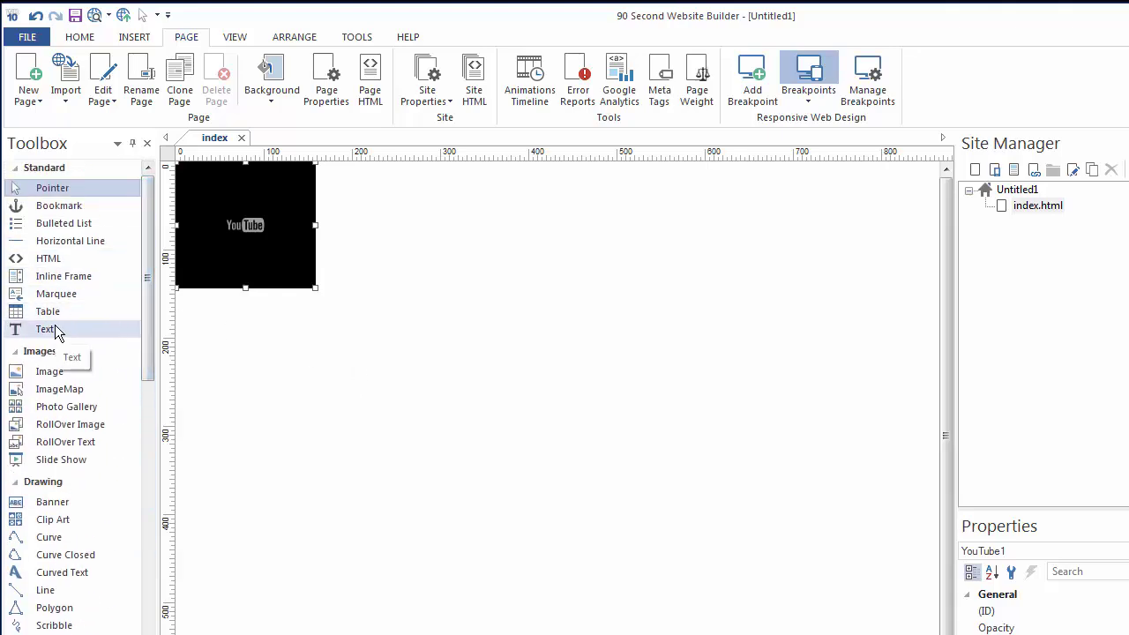
click(53, 374)
mouse_move(361, 343)
mouse_down()
mouse_move(535, 403)
mouse_move(539, 447)
mouse_up()
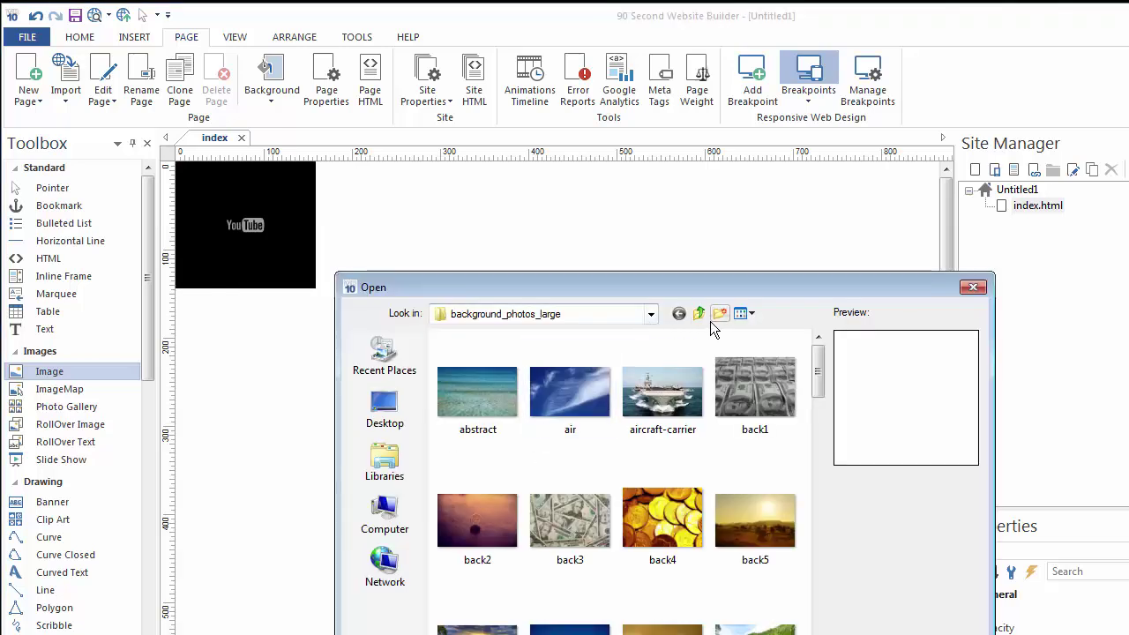
click(700, 314)
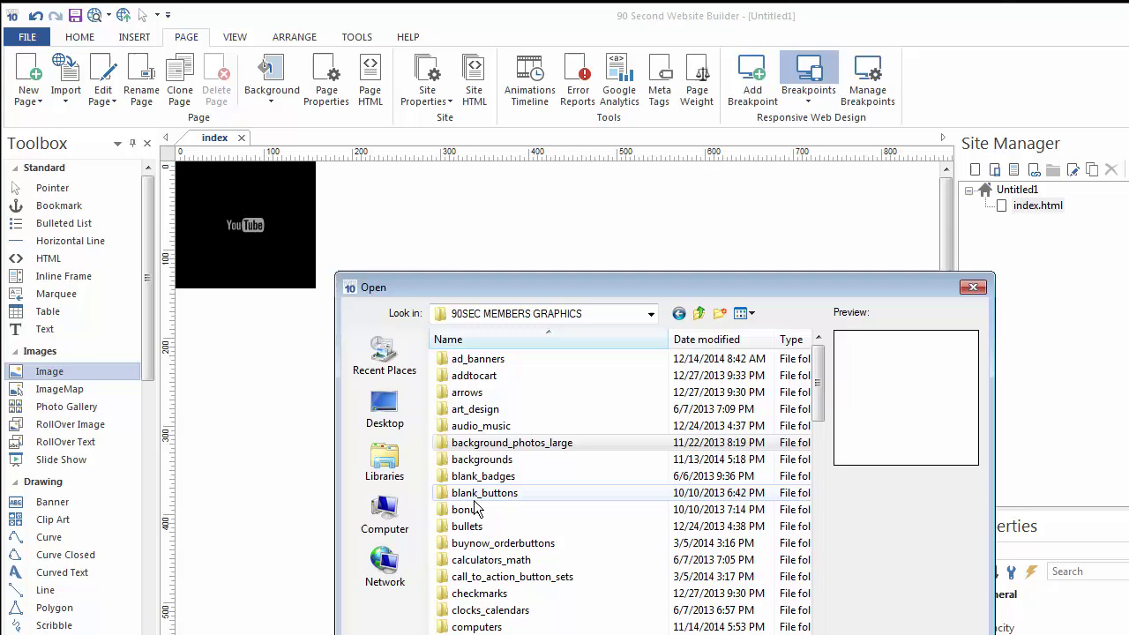
double_click(476, 543)
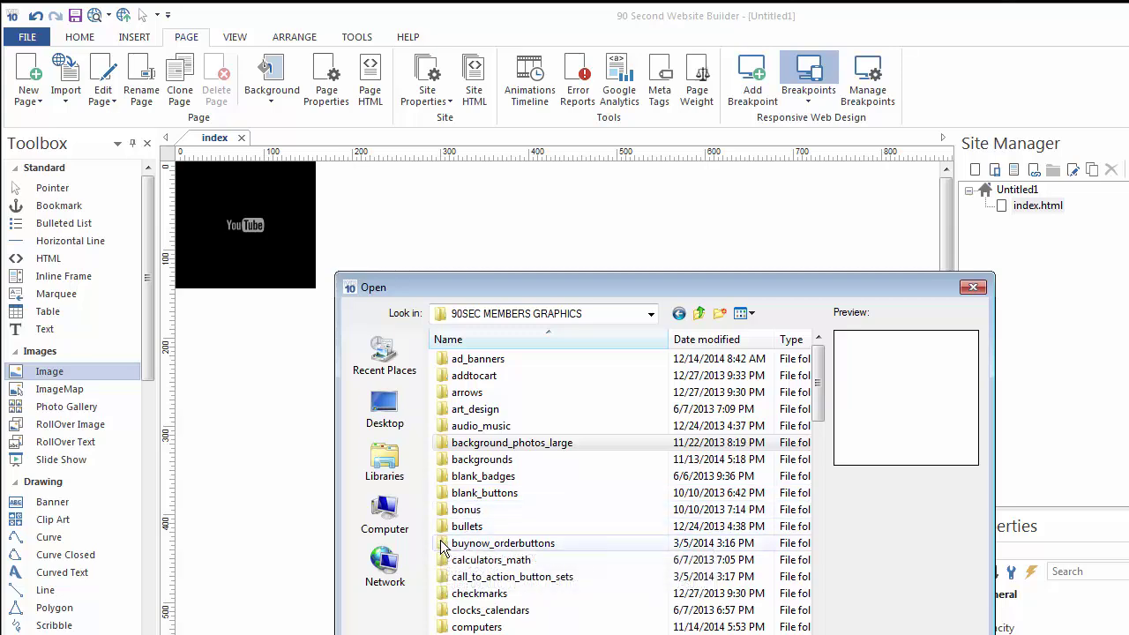
click(476, 398)
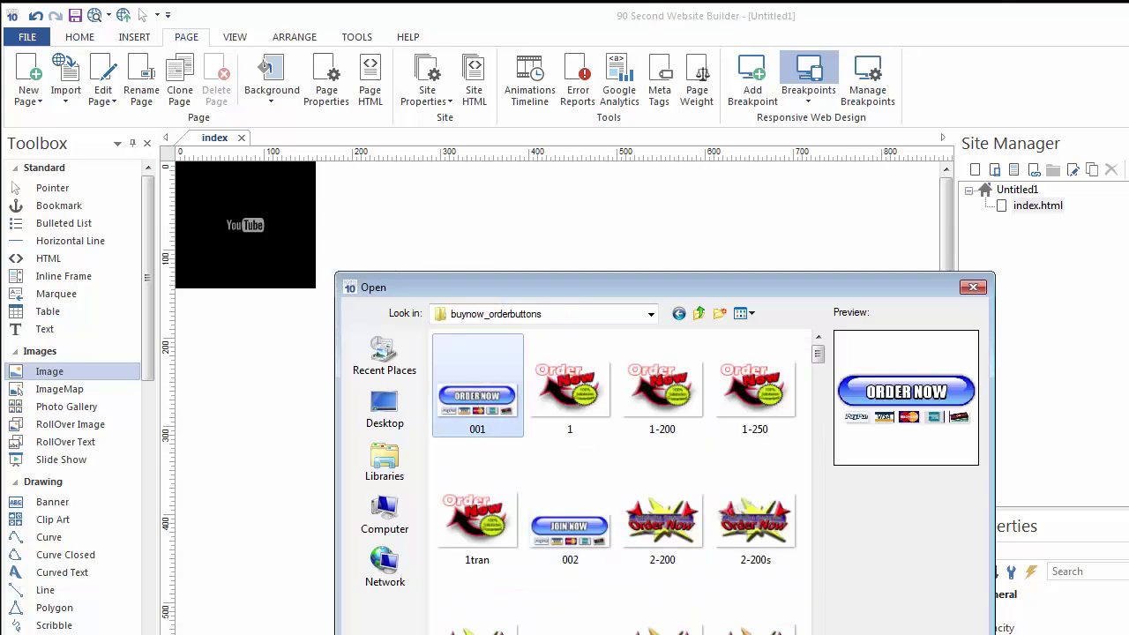
key(Return)
drag(483, 380, 500, 359)
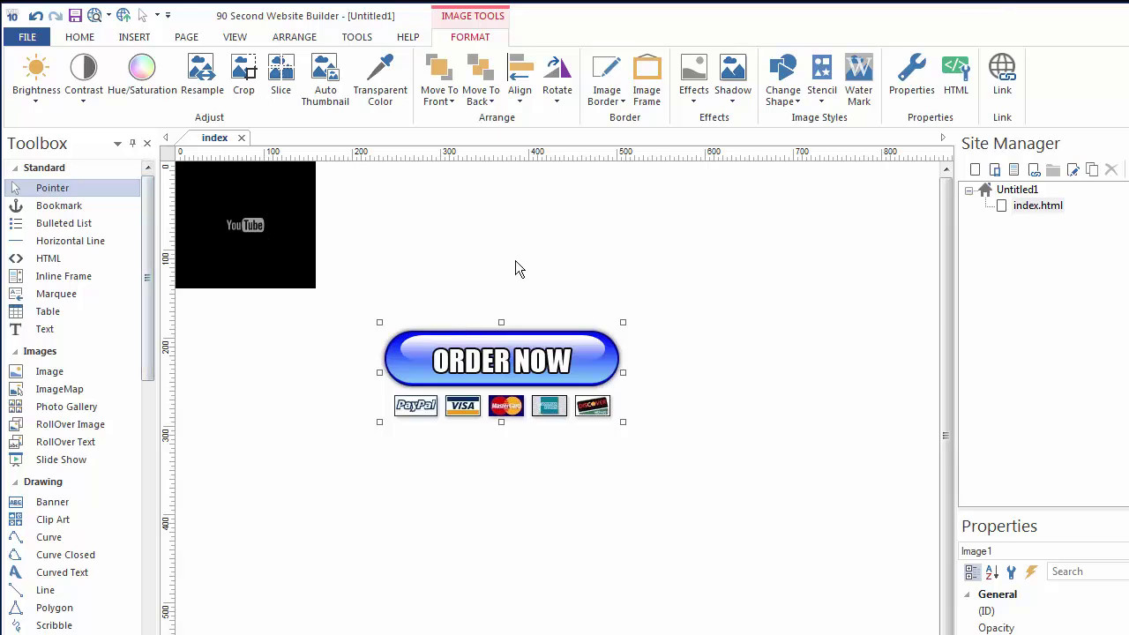
- Preview index.html in Firefox with F5
key(F5)
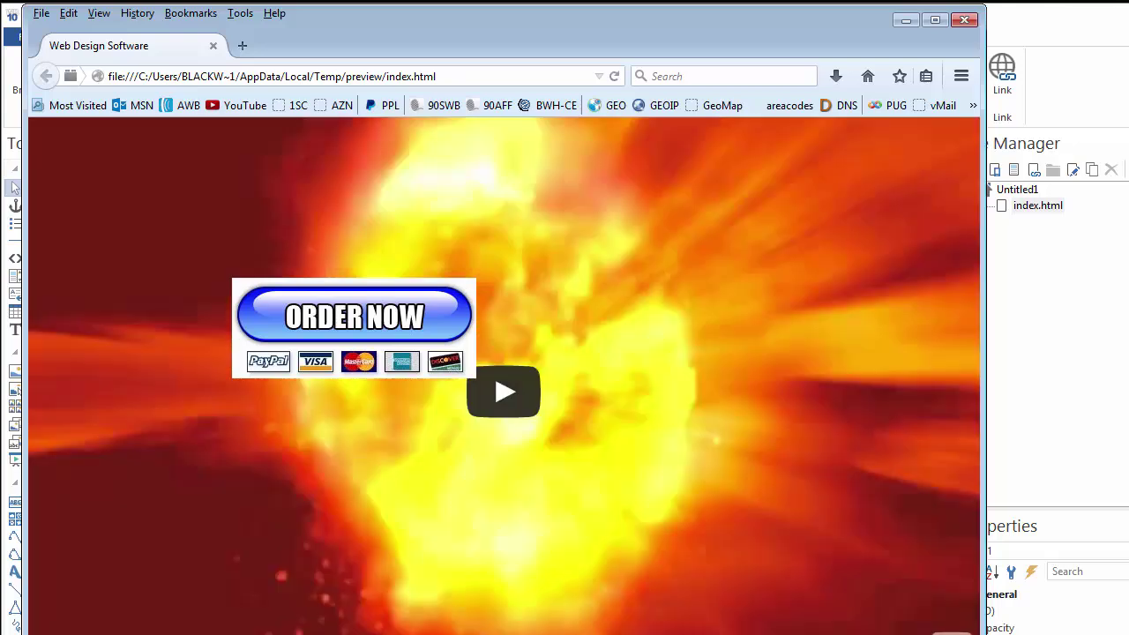
- Close the Firefox preview window
click(964, 19)
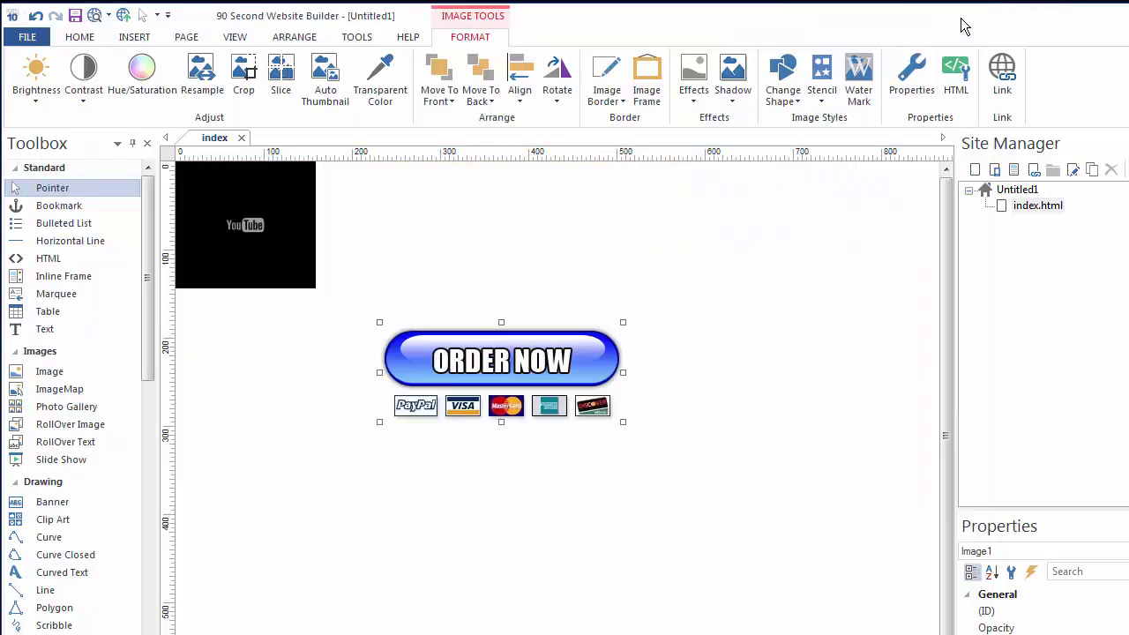